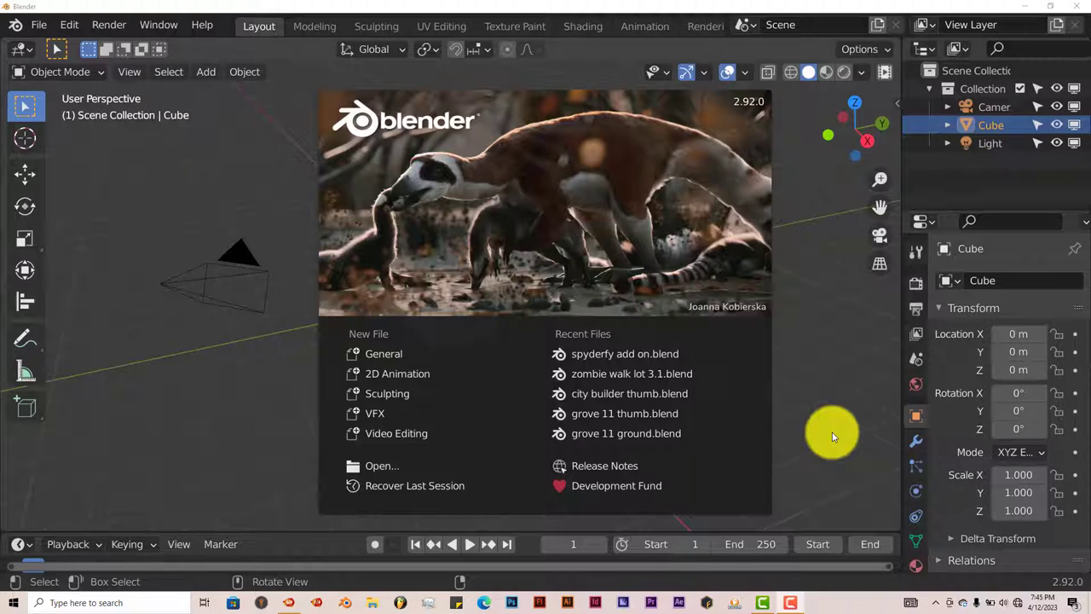
# Step: Close the start-up splash to reveal the default cube, camera and light
pyautogui.click(829, 405)
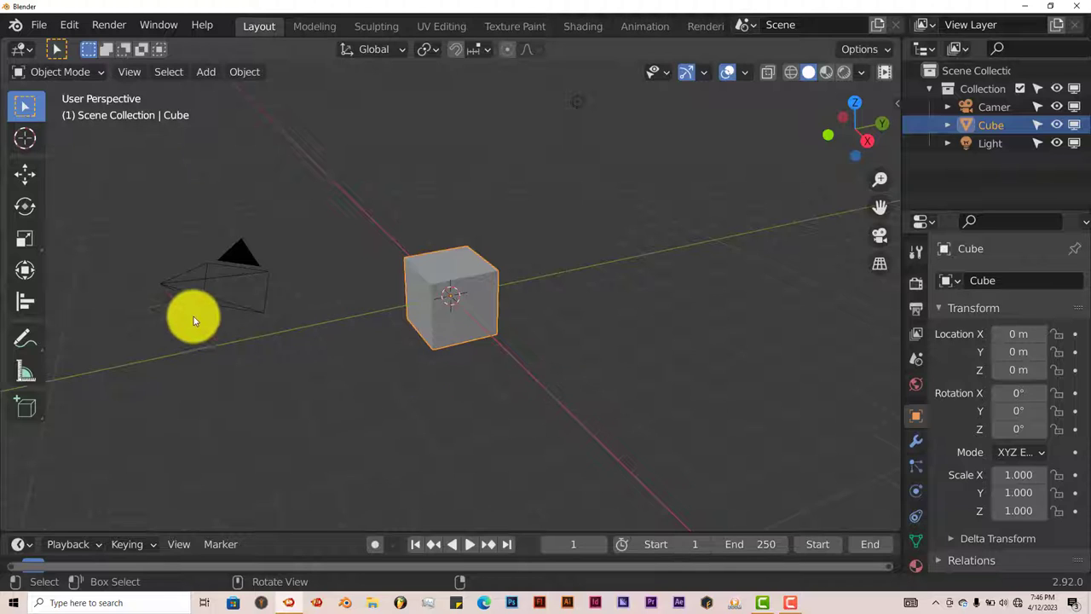
# Step: Open Preferences, cancel the add-on Install browser, and search the add-on list with 'in'
pyautogui.click(73, 29)
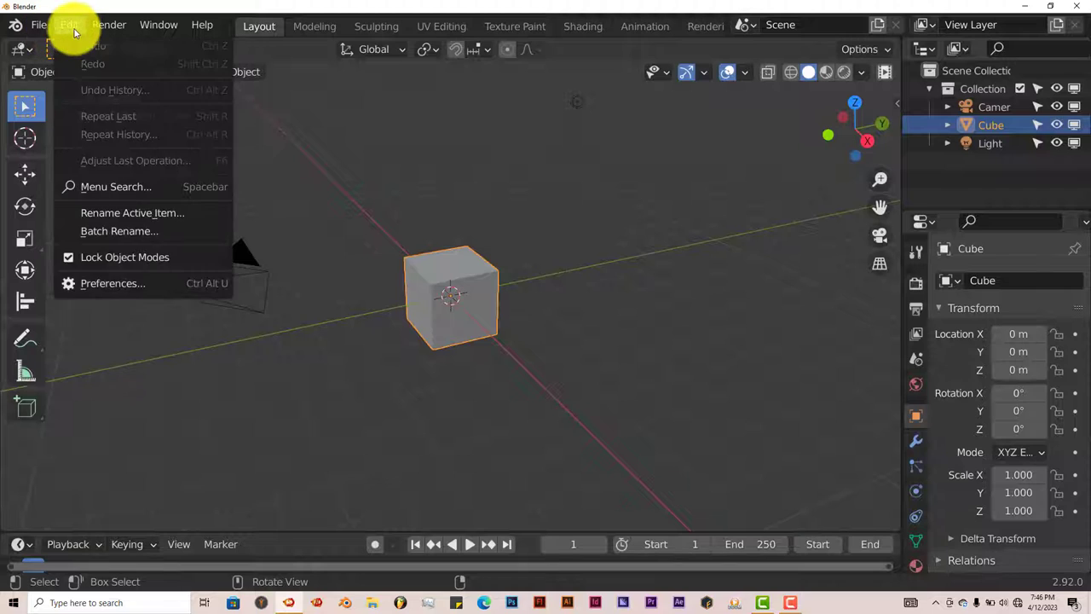
pyautogui.click(124, 284)
pyautogui.click(487, 86)
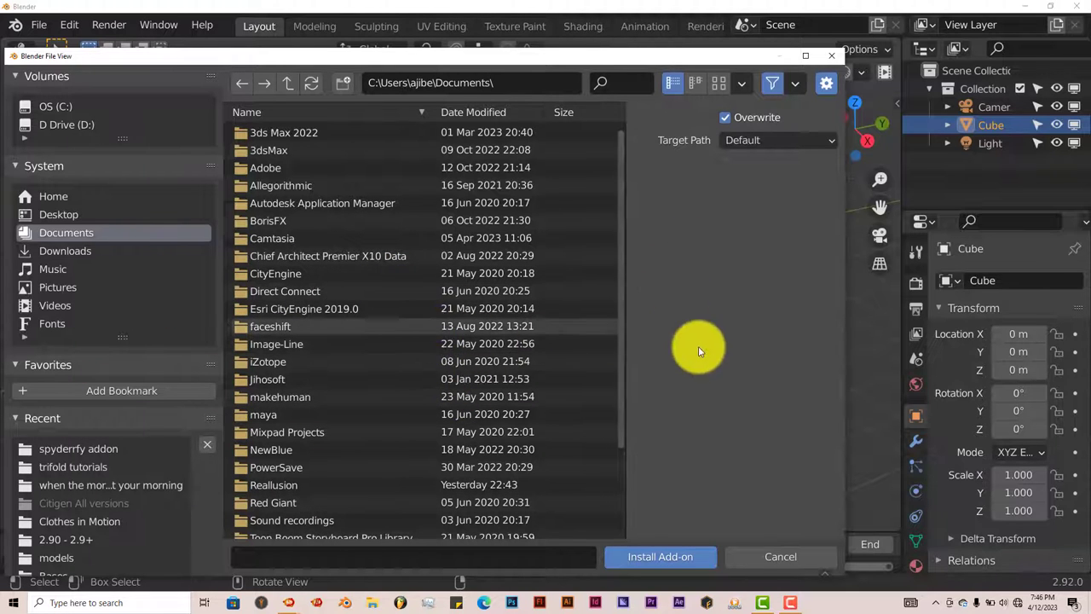
pyautogui.click(748, 559)
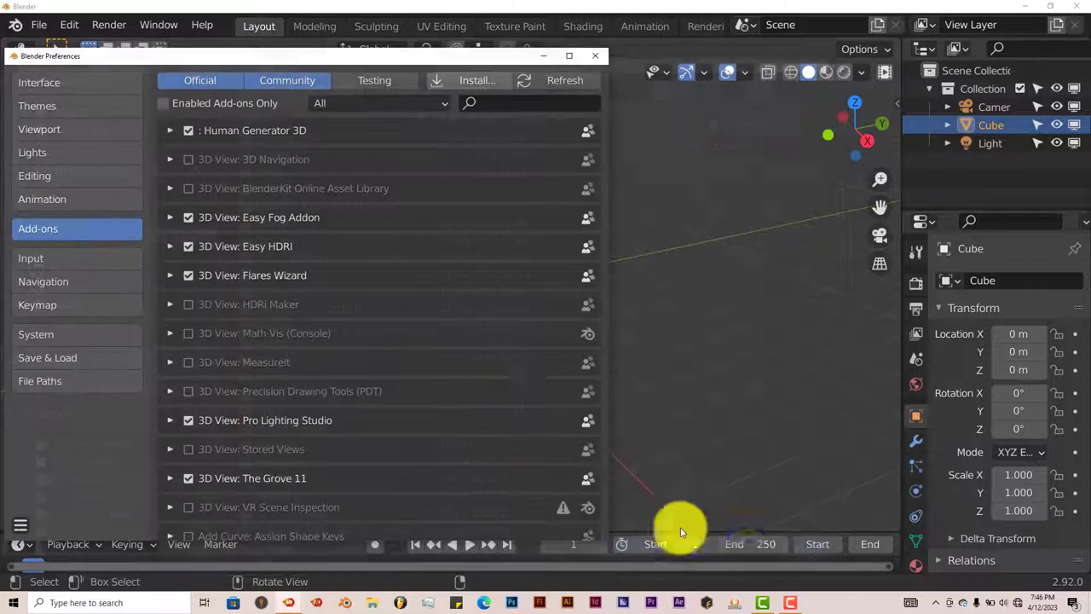
pyautogui.click(497, 104)
pyautogui.write('in')
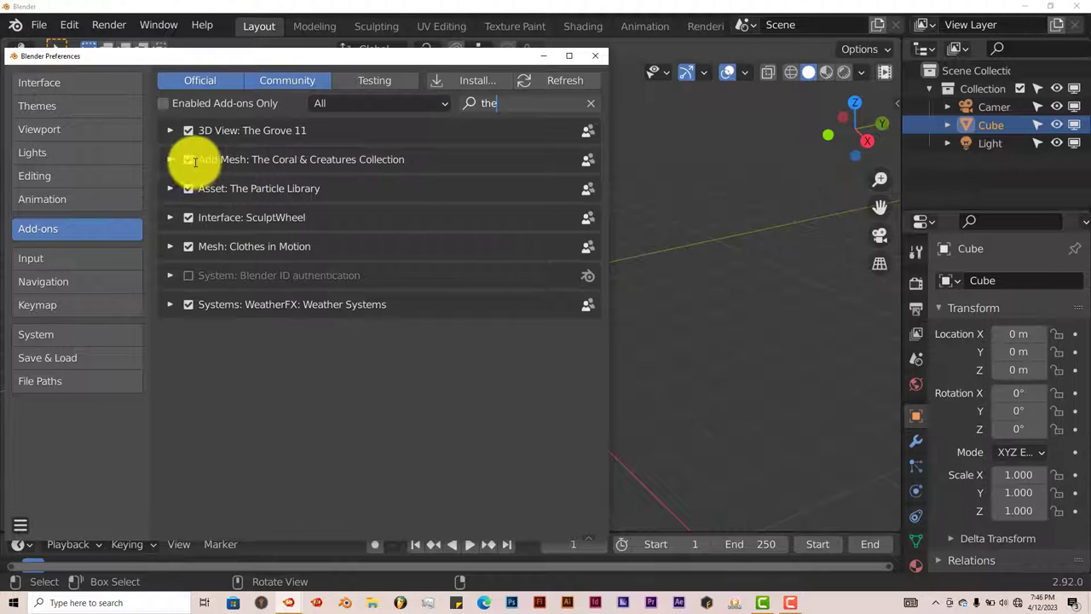
# Step: Close Preferences, delete the default cube, and show the Coral category thumbnails in the Coral & Creatures panel
pyautogui.click(595, 56)
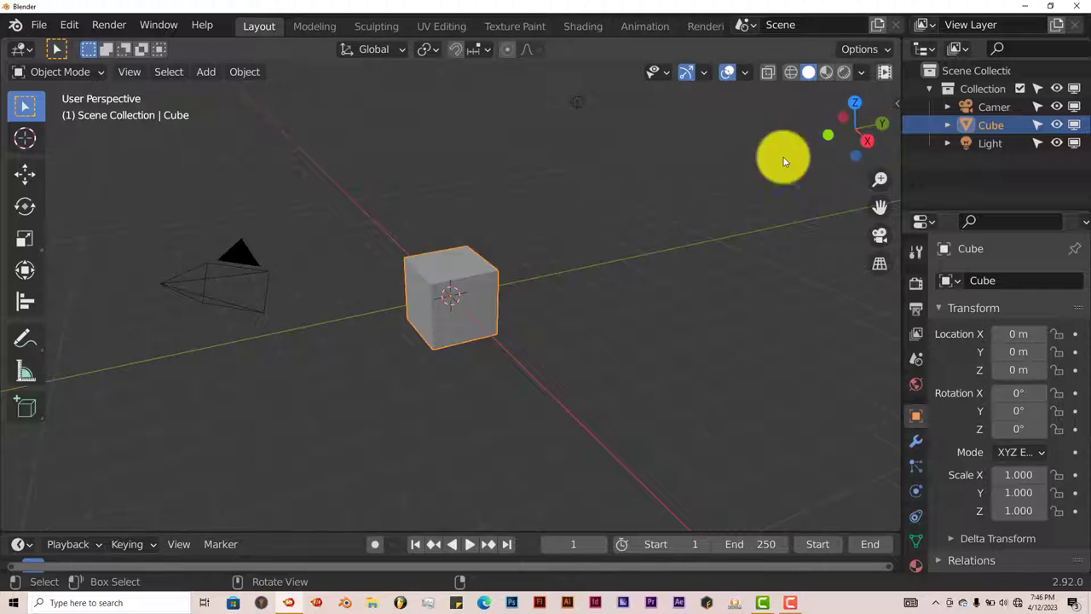
pyautogui.press('Delete')
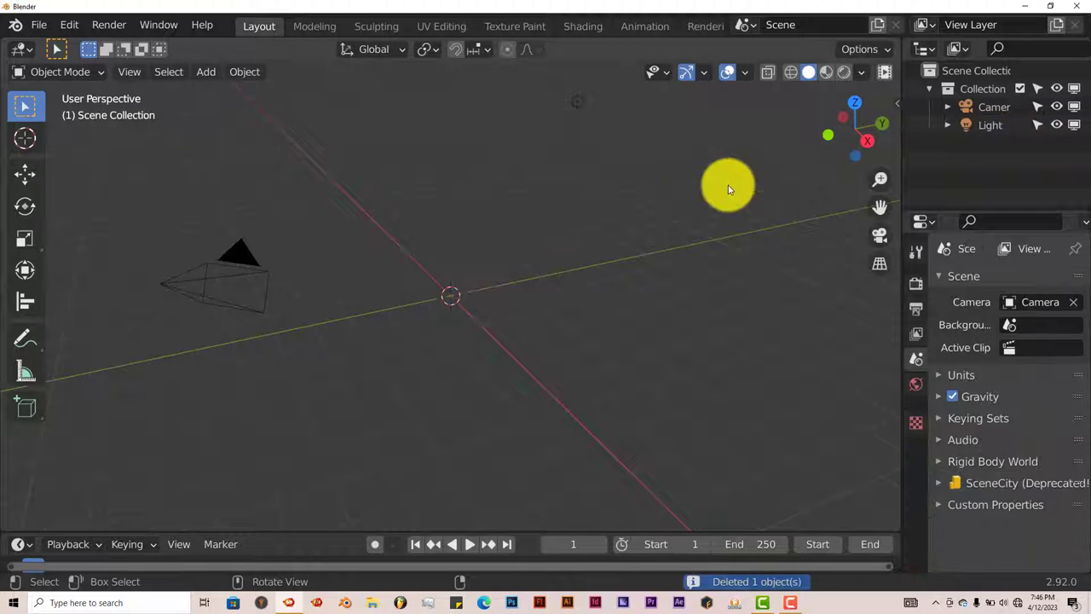
pyautogui.click(899, 103)
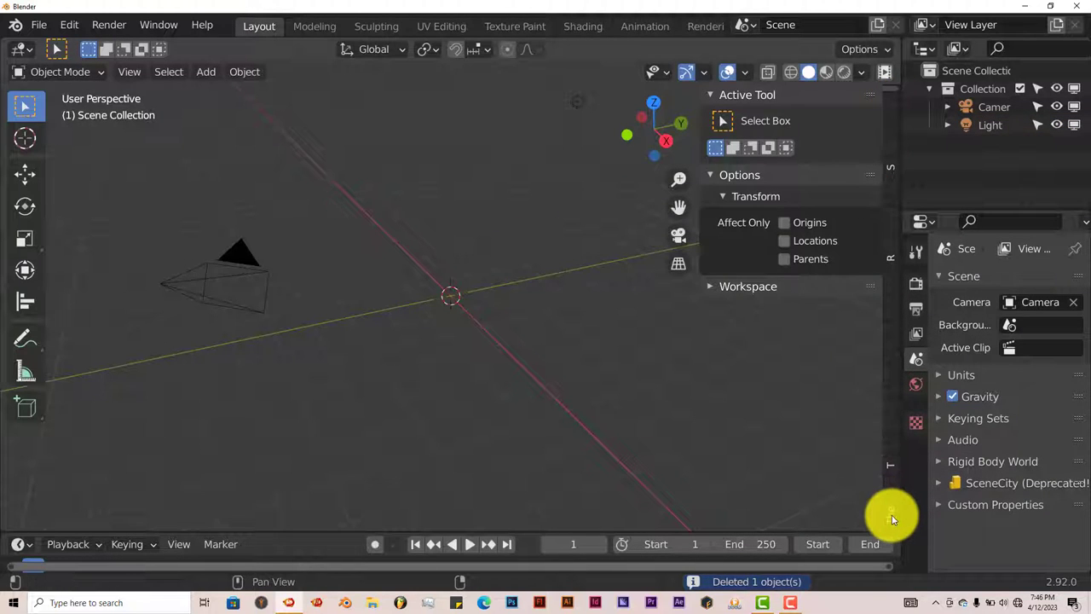
pyautogui.click(891, 515)
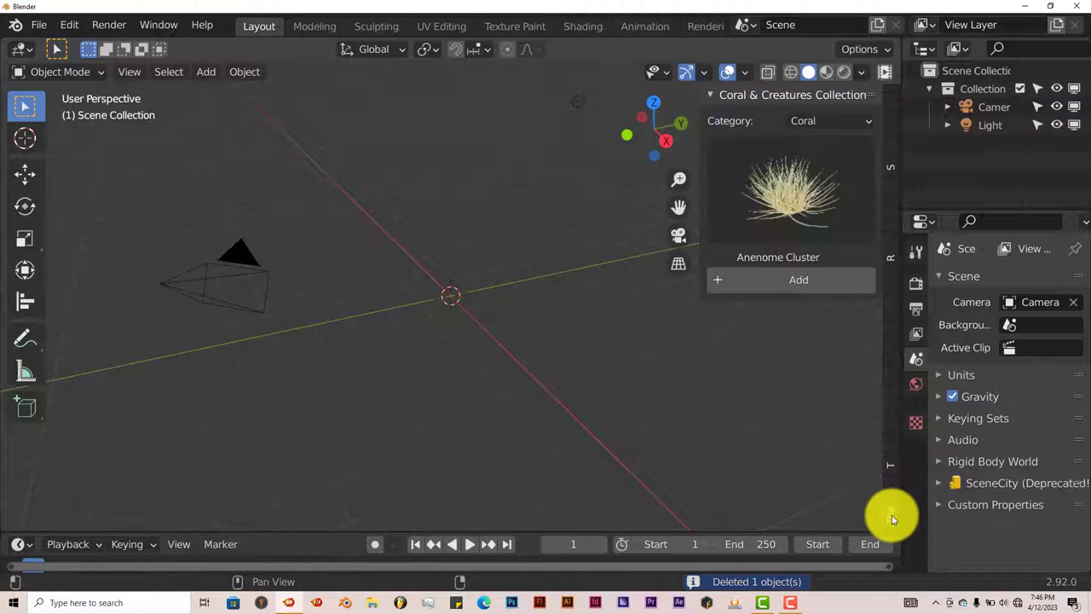
pyautogui.click(841, 123)
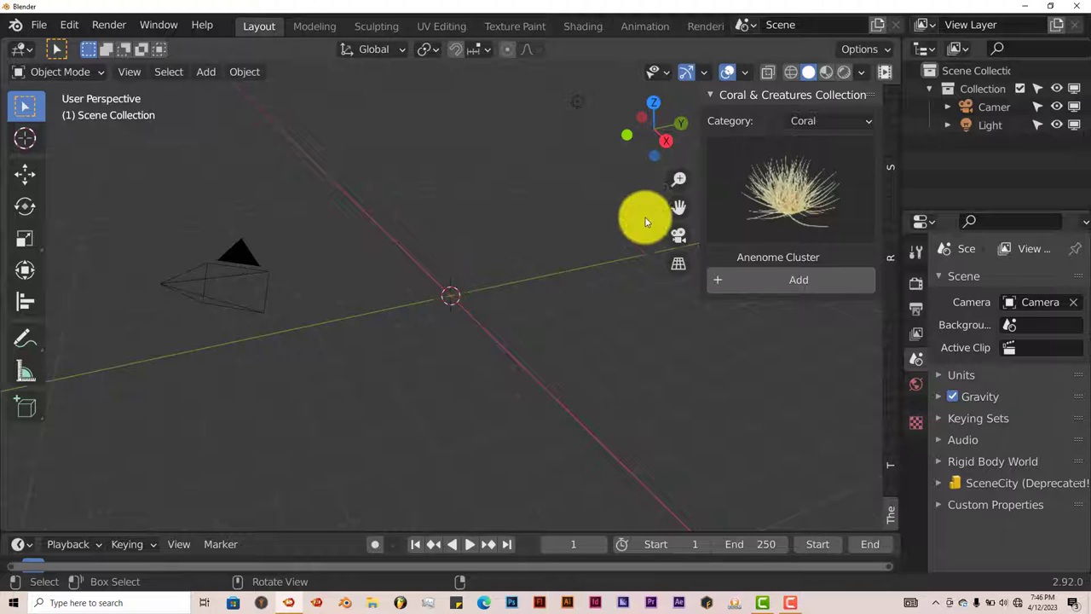
pyautogui.click(772, 186)
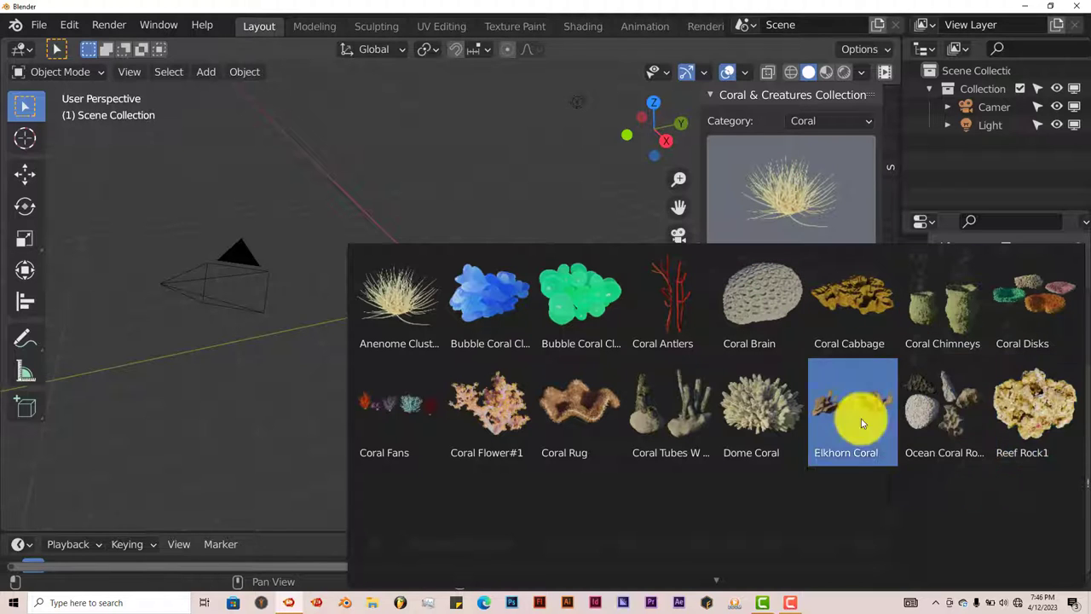
# Step: Add a Dome Coral, play its animation, and rewind to frame 1
pyautogui.click(750, 409)
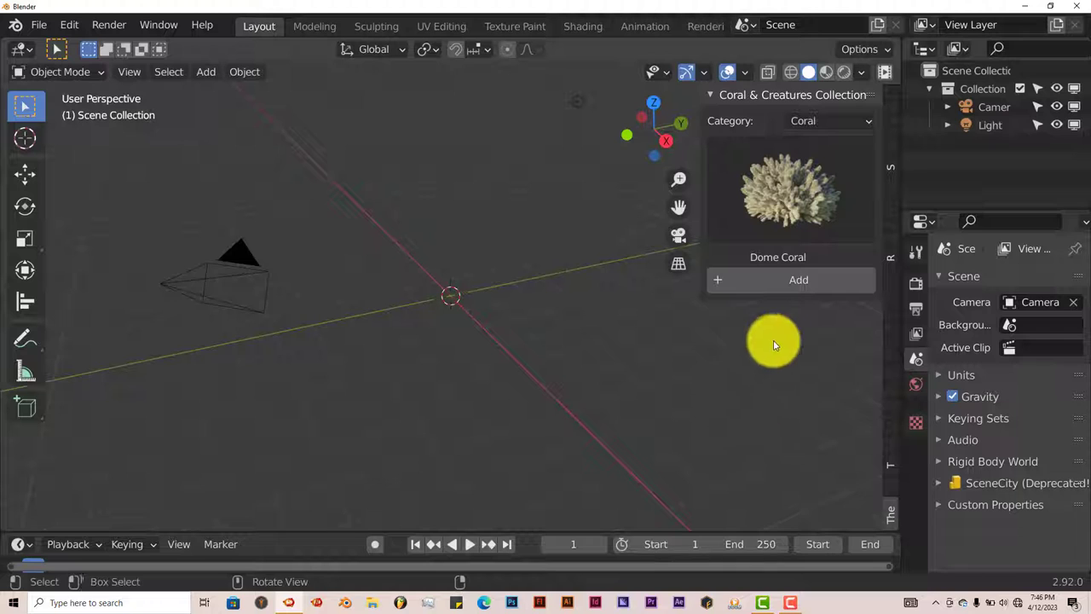
pyautogui.click(784, 284)
pyautogui.scroll(3, 573, 385)
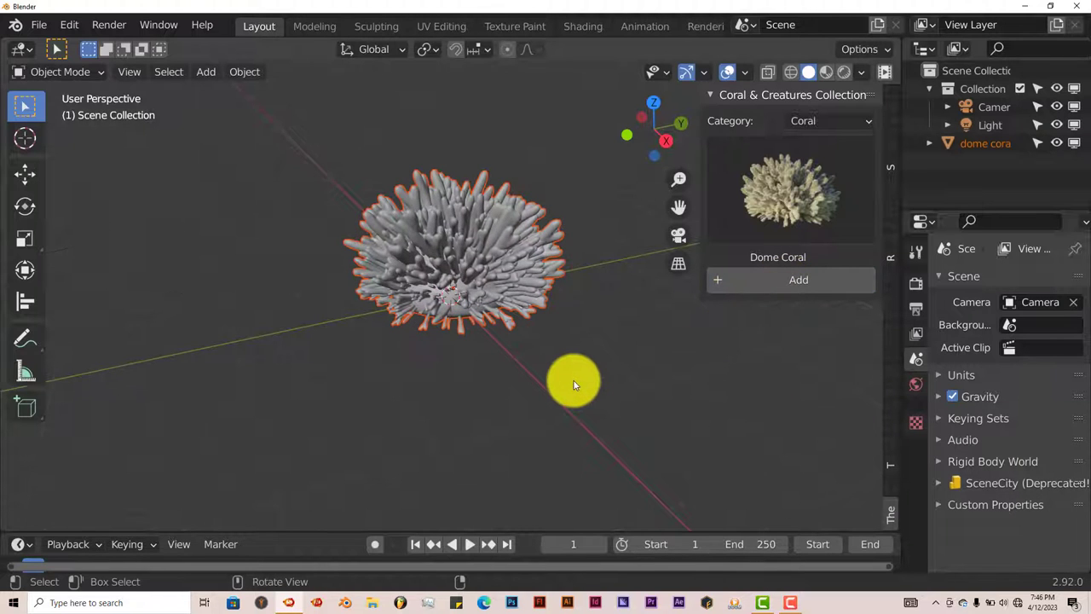
pyautogui.moveTo(572, 383); pyautogui.dragTo(602, 358, button='middle')
pyautogui.click(474, 543)
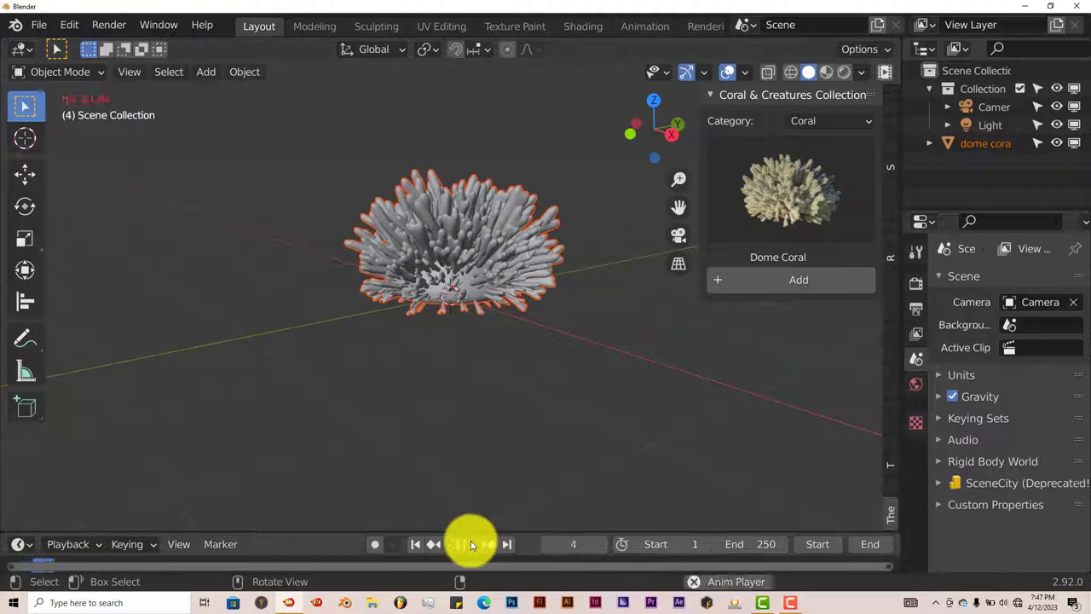
pyautogui.click(471, 542)
pyautogui.click(415, 544)
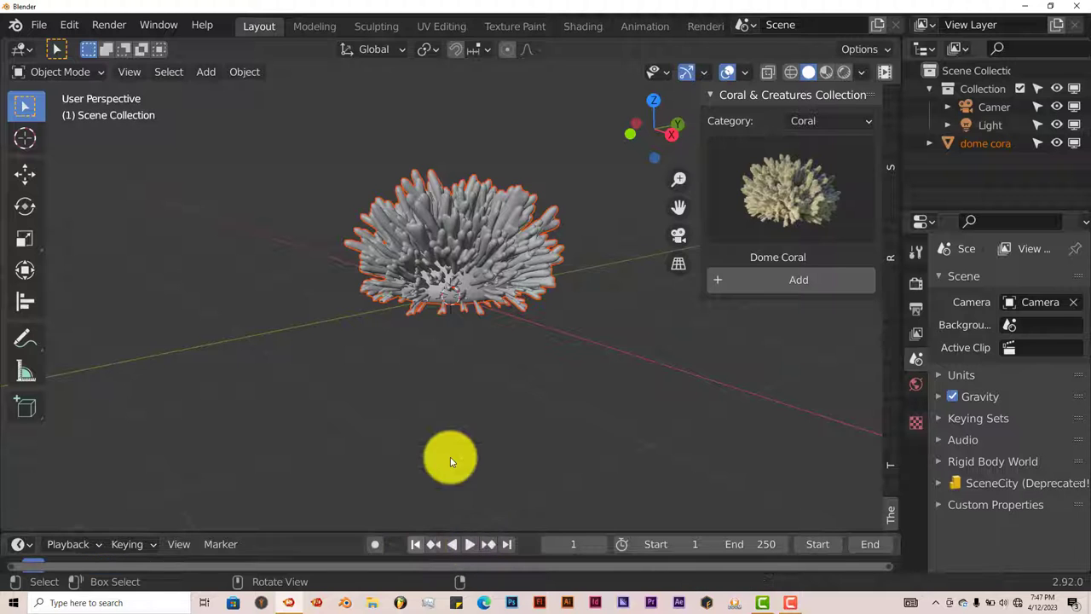
pyautogui.scroll(2, 466, 358)
pyautogui.scroll(1, 675, 247)
pyautogui.moveTo(675, 248); pyautogui.dragTo(500, 327, button='middle')
# Step: Inspect the dome coral's mesh in Edit Mode, then return to Object Mode
pyautogui.click(469, 356)
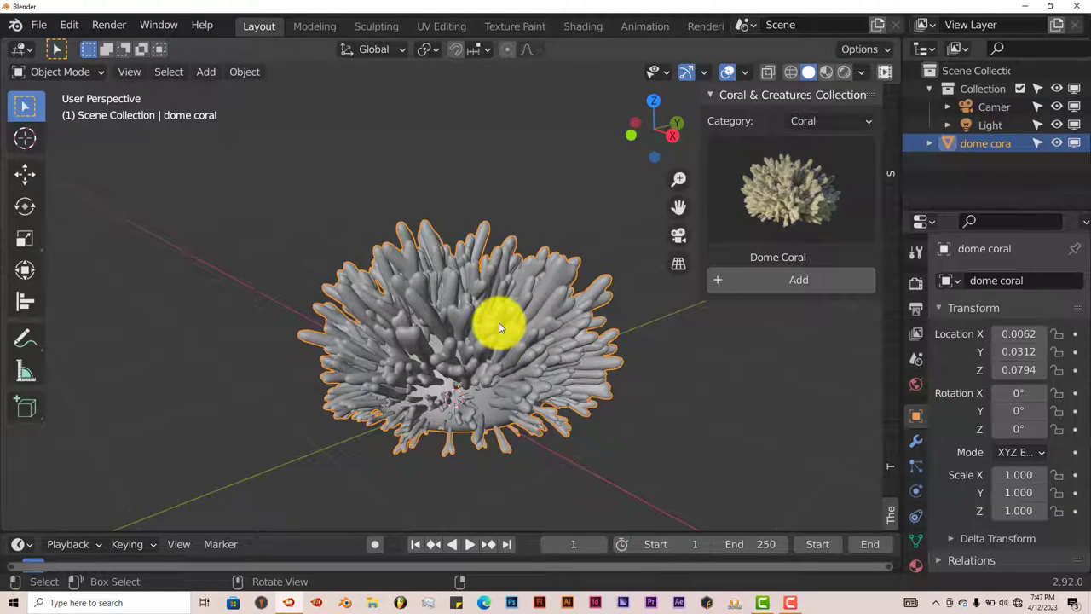
pyautogui.press('Tab')
pyautogui.scroll(5, 546, 349)
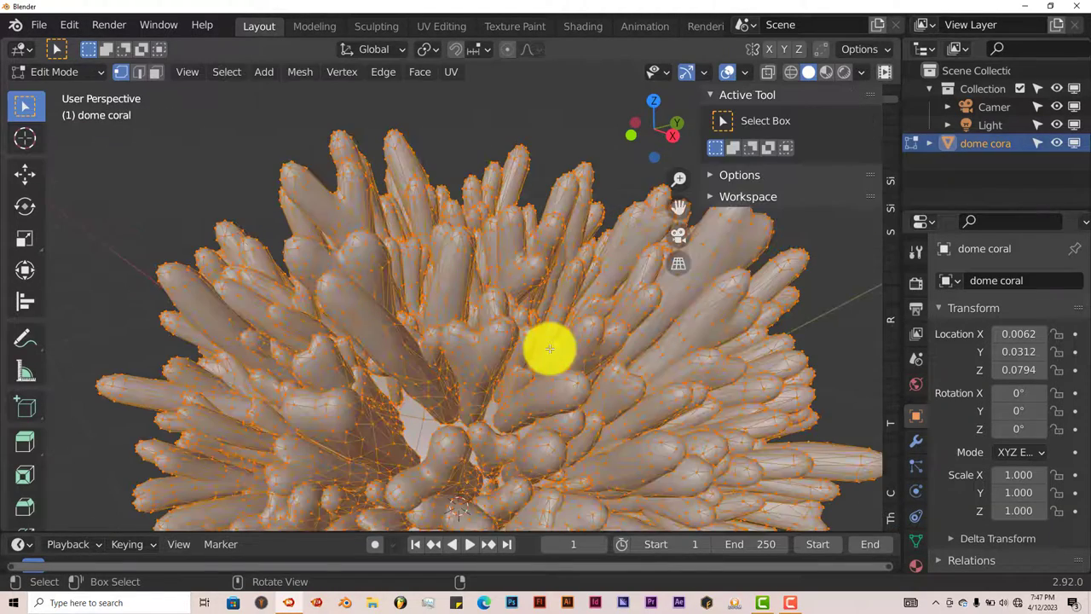
pyautogui.moveTo(539, 347); pyautogui.dragTo(451, 344, button='middle')
pyautogui.moveTo(404, 380); pyautogui.dragTo(456, 387, button='middle')
pyautogui.press('Tab')
pyautogui.scroll(-5, 456, 385)
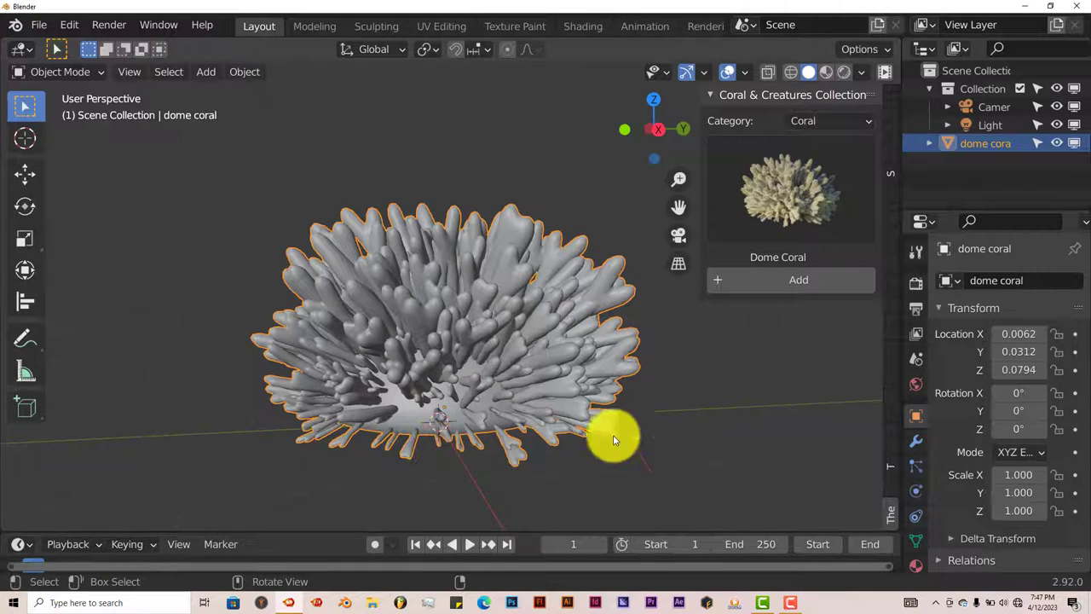
# Step: Set the World background colour to a brighter light blue
pyautogui.click(917, 385)
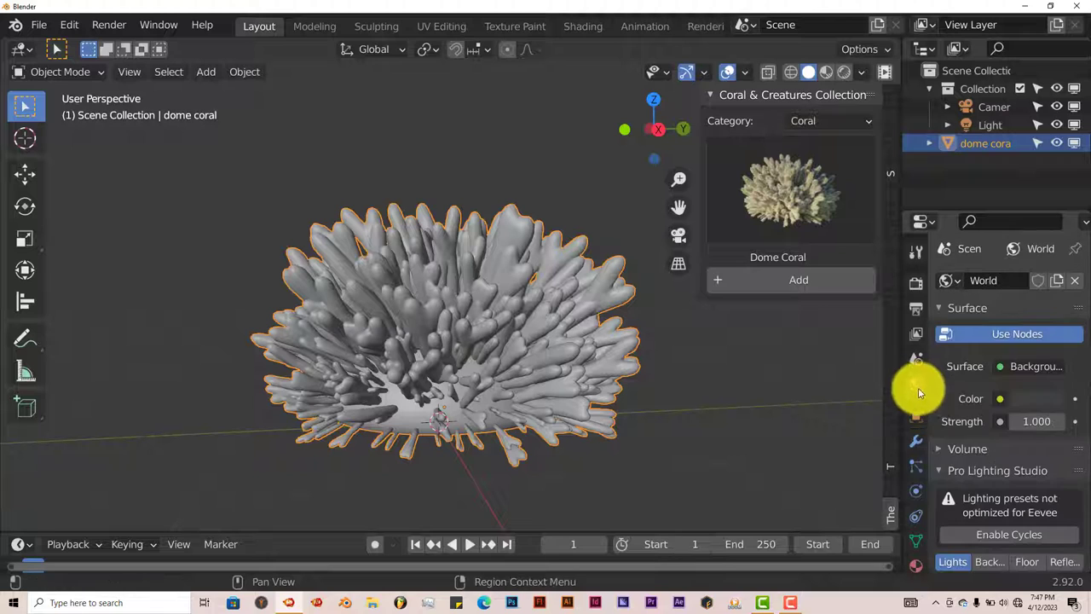
pyautogui.click(1032, 398)
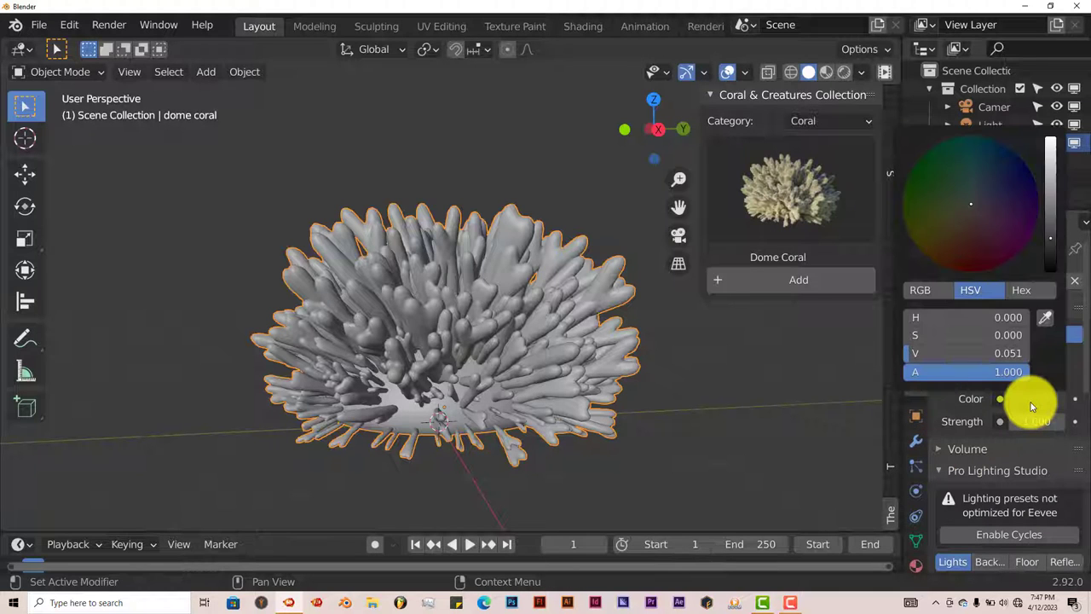
pyautogui.click(1050, 148)
pyautogui.click(980, 194)
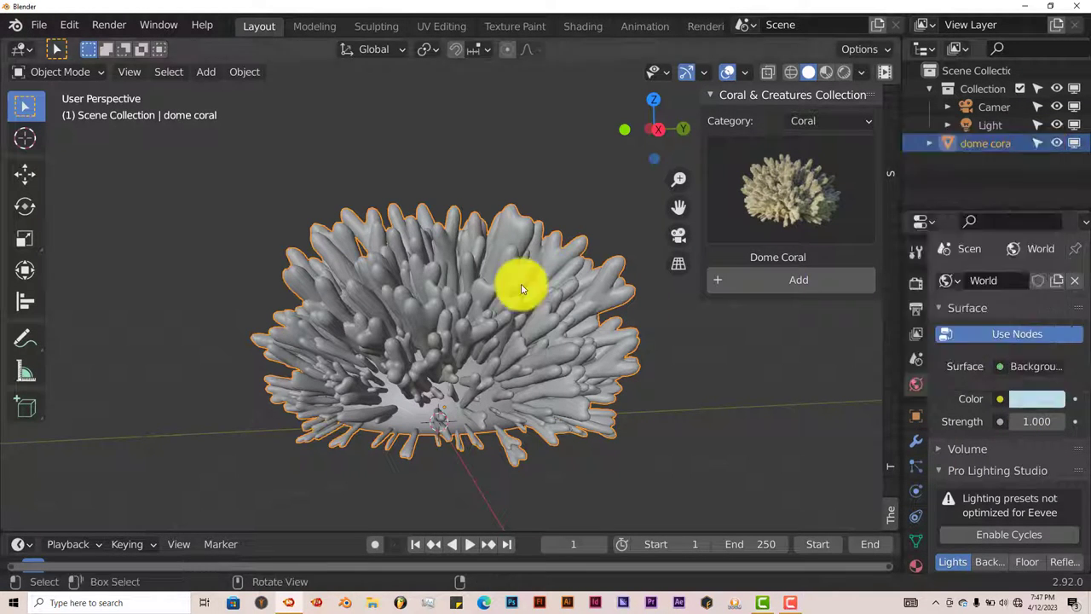
# Step: Preview the dome coral in Rendered shading from several angles, then return to Solid shading
pyautogui.click(844, 74)
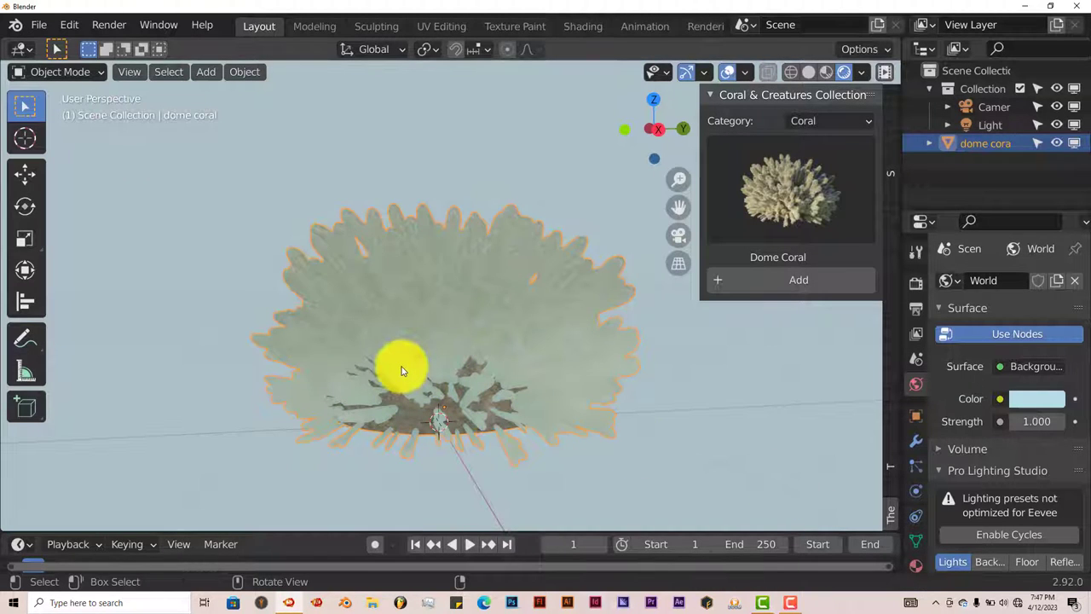
pyautogui.moveTo(409, 378); pyautogui.dragTo(369, 390, button='middle')
pyautogui.scroll(3, 441, 387)
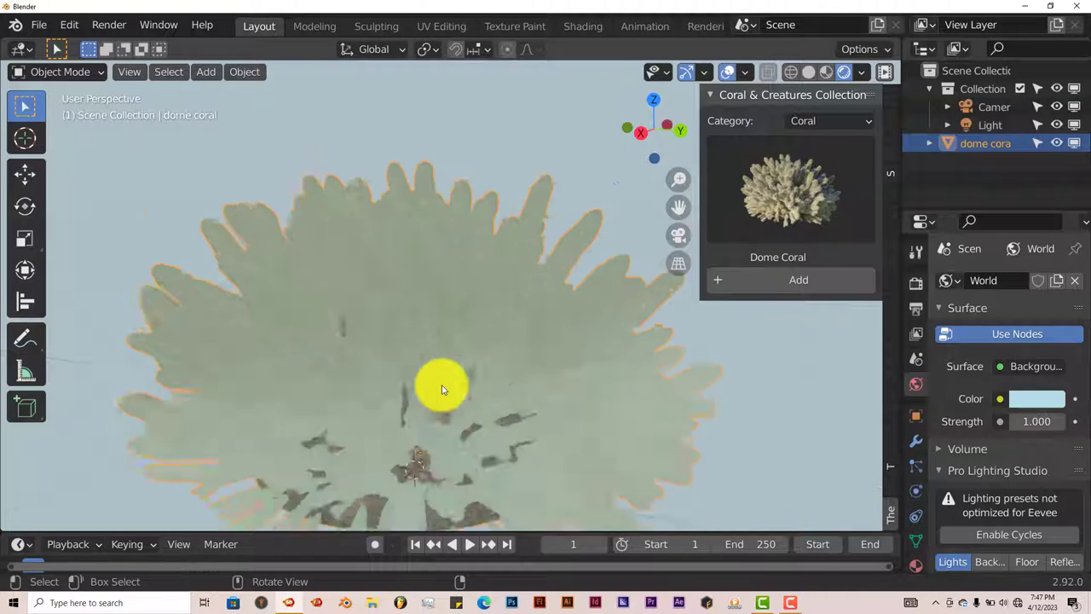
pyautogui.moveTo(438, 384); pyautogui.dragTo(484, 416, button='middle')
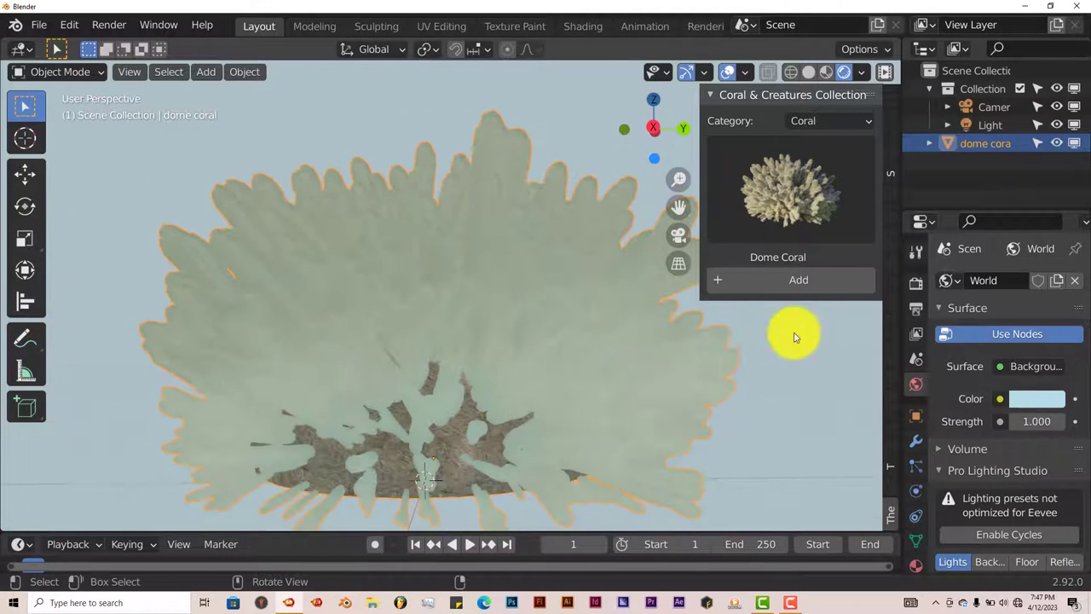
pyautogui.moveTo(678, 206); pyautogui.dragTo(662, 275)
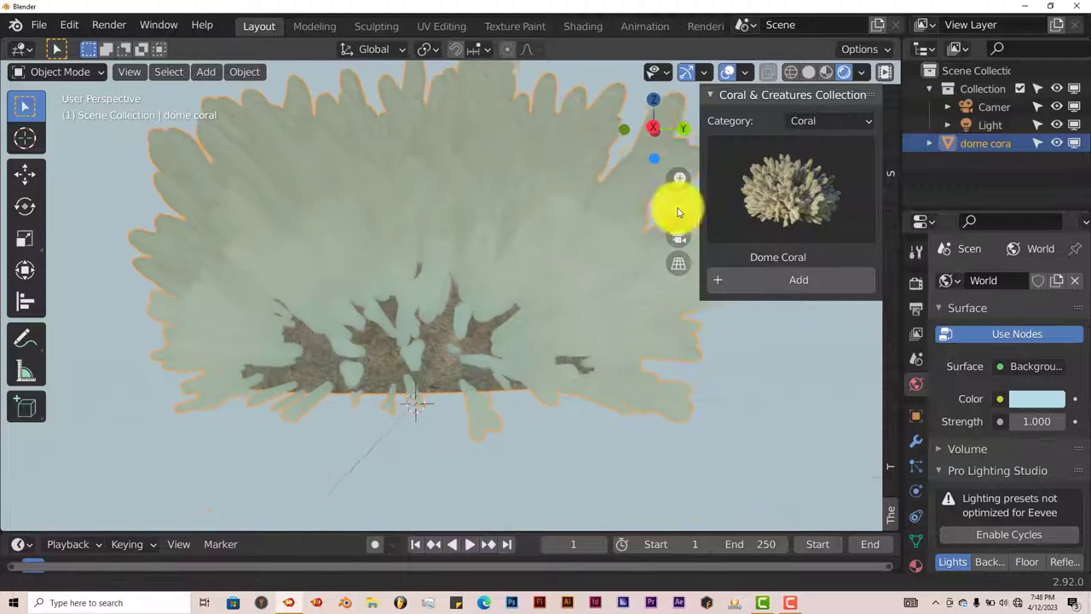
pyautogui.scroll(8, 592, 360)
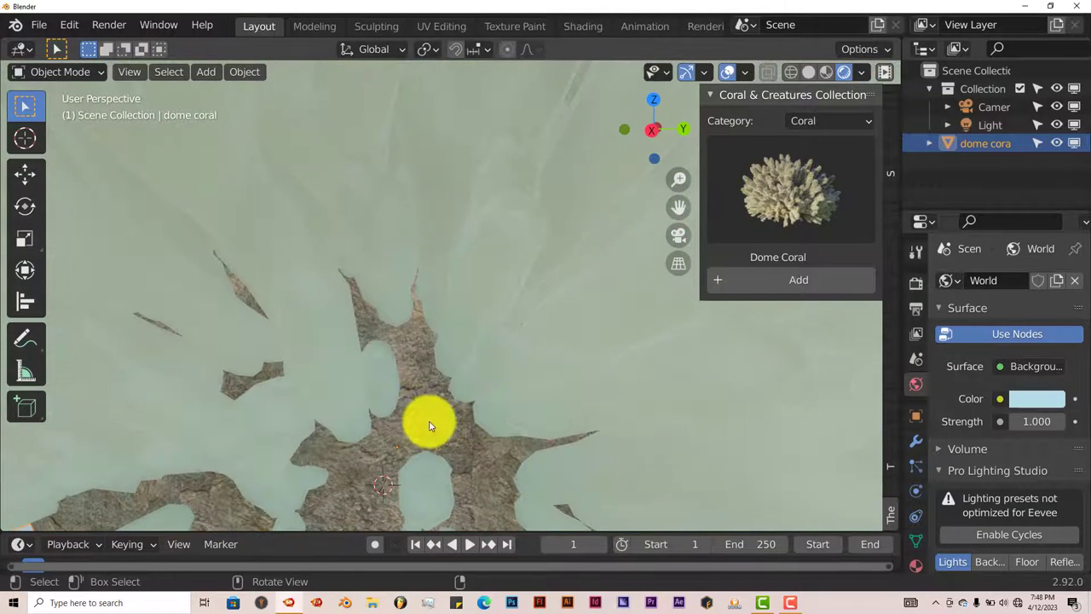
pyautogui.scroll(-6, 428, 421)
pyautogui.moveTo(423, 343); pyautogui.dragTo(378, 370, button='middle')
pyautogui.click(807, 71)
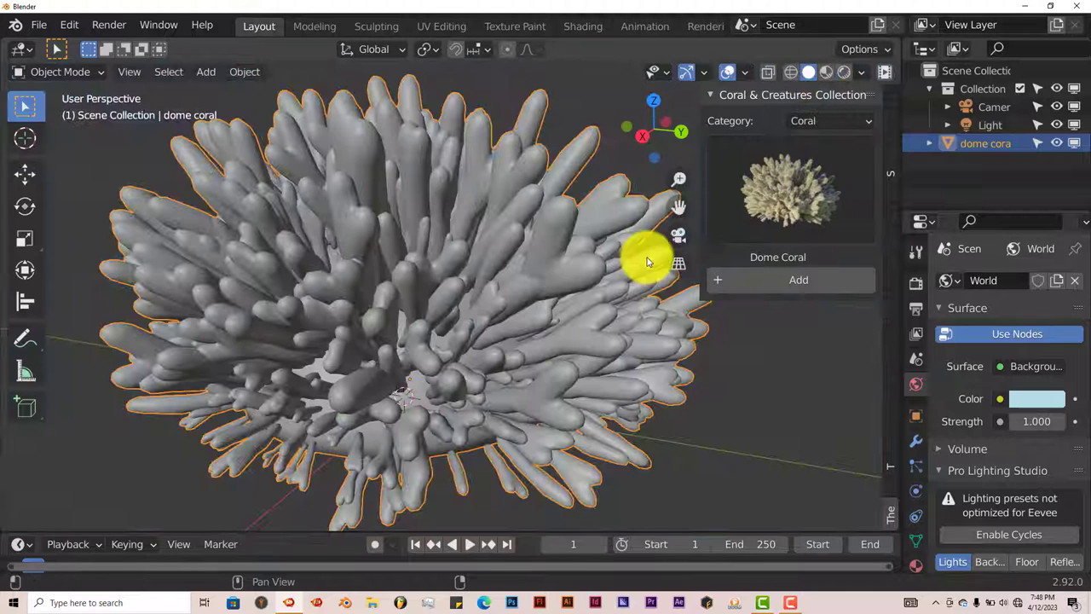
# Step: Delete the dome coral and add Sea Anenome3 from the Coral models
pyautogui.press('Delete')
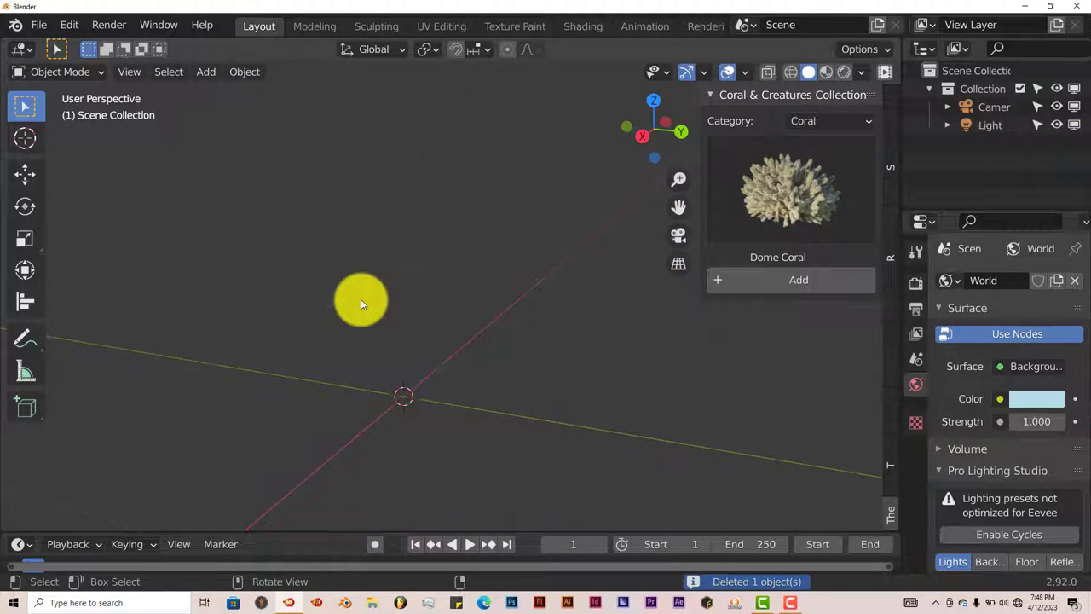
pyautogui.click(767, 205)
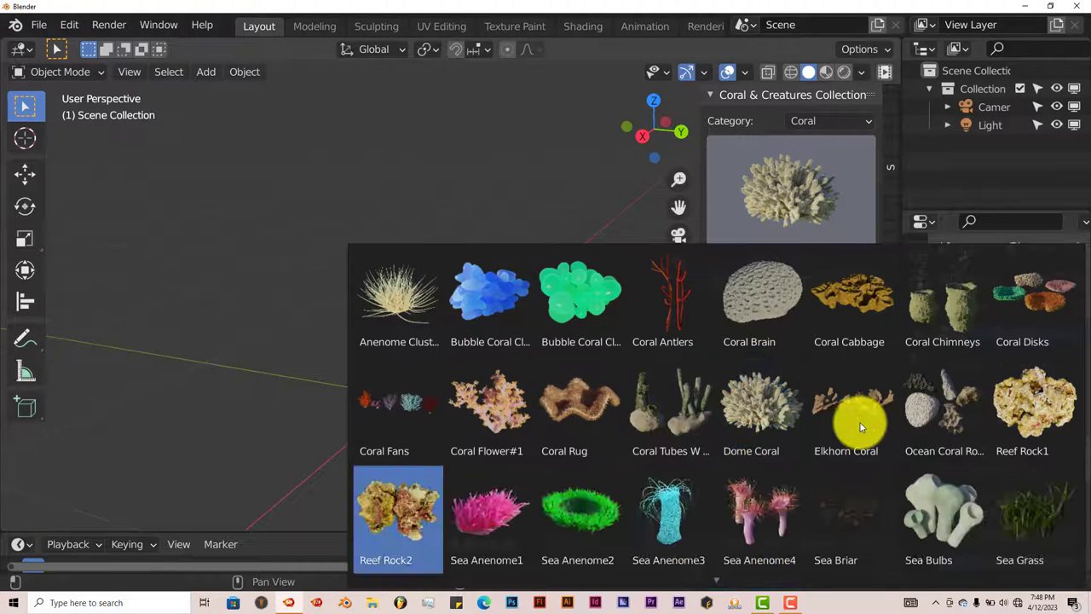
pyautogui.click(688, 510)
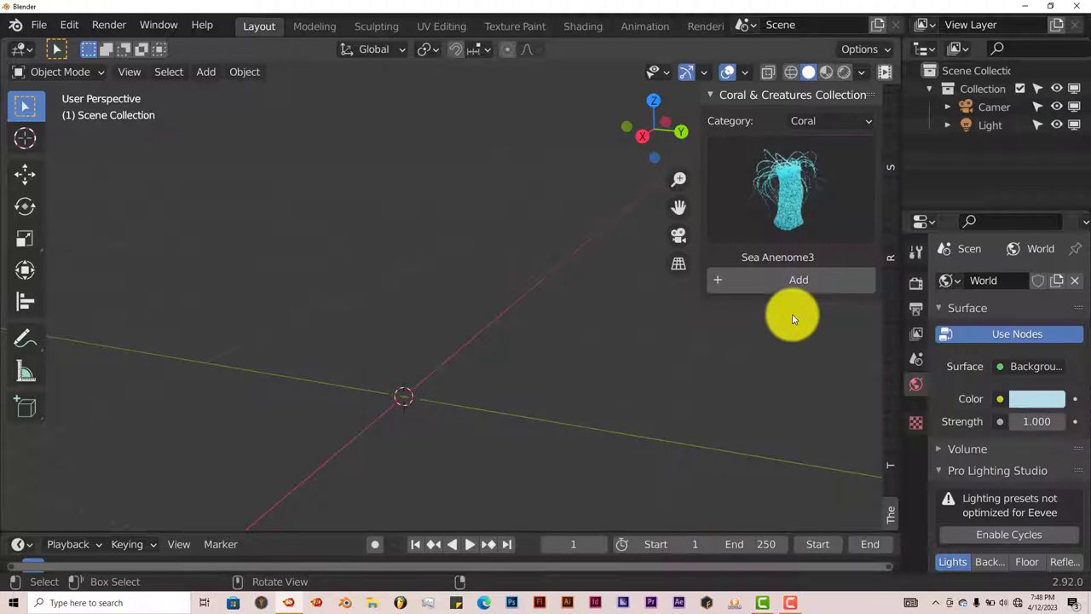
pyautogui.click(774, 286)
pyautogui.scroll(-3, 596, 350)
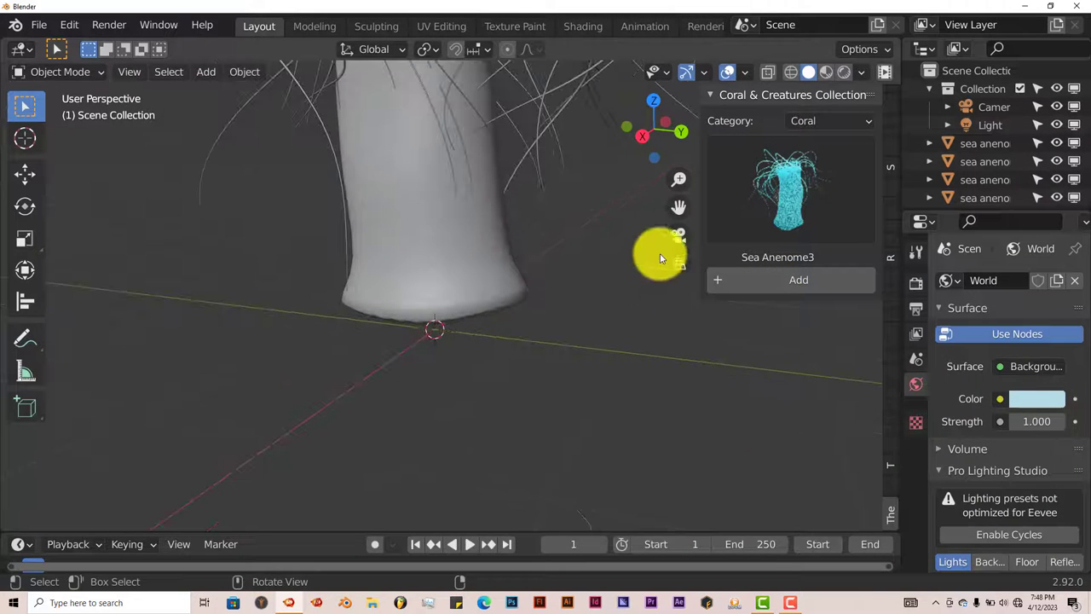
pyautogui.moveTo(679, 207); pyautogui.dragTo(551, 219)
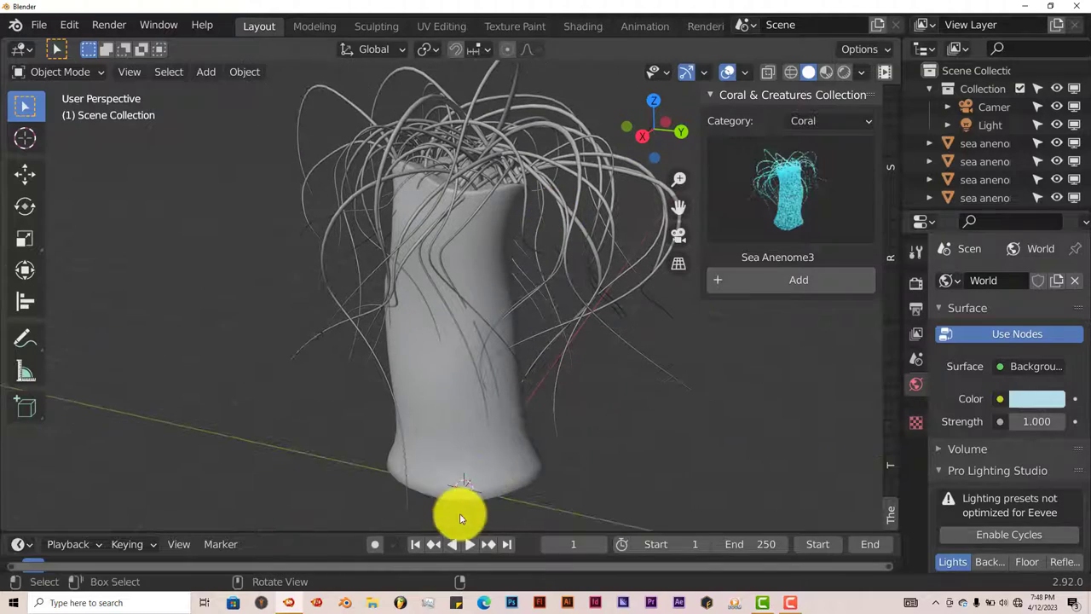
# Step: Play the sea anemone's tentacle animation, rewind to frame 1, and select it
pyautogui.click(470, 544)
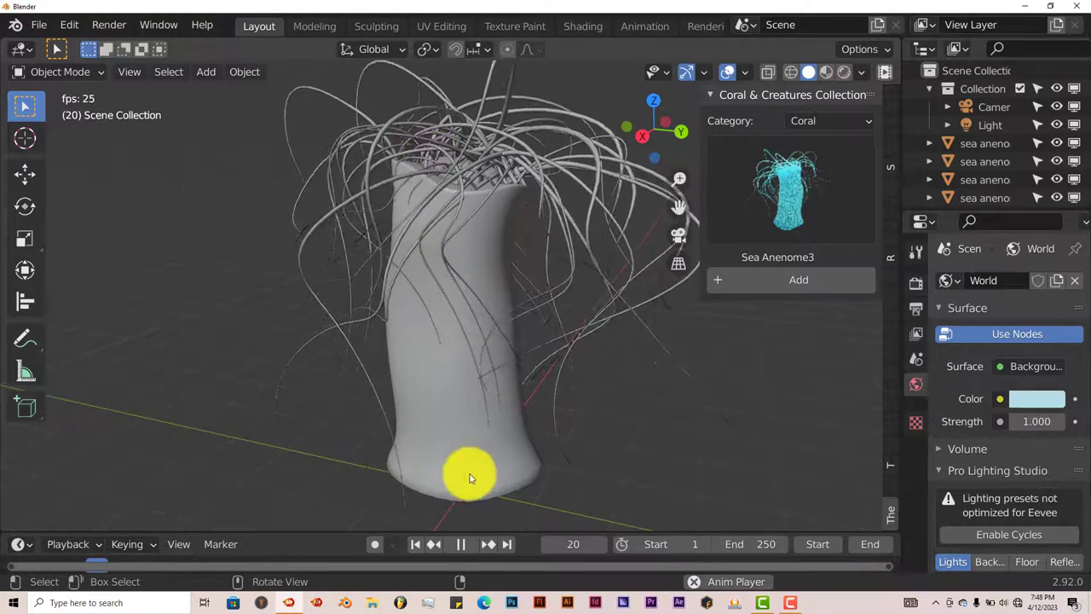
pyautogui.click(460, 544)
pyautogui.click(416, 543)
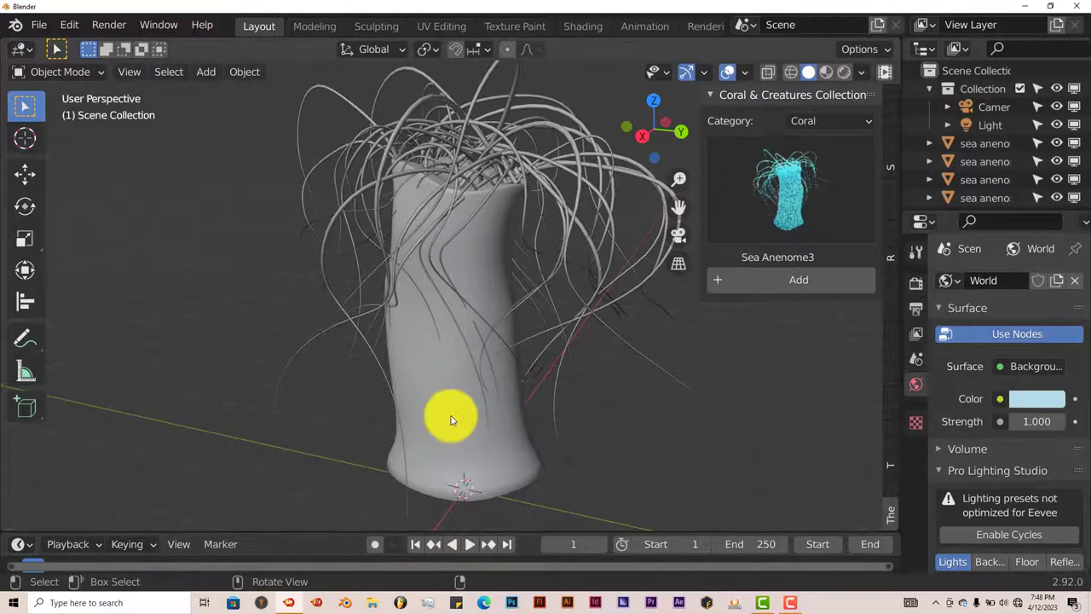
pyautogui.click(456, 376)
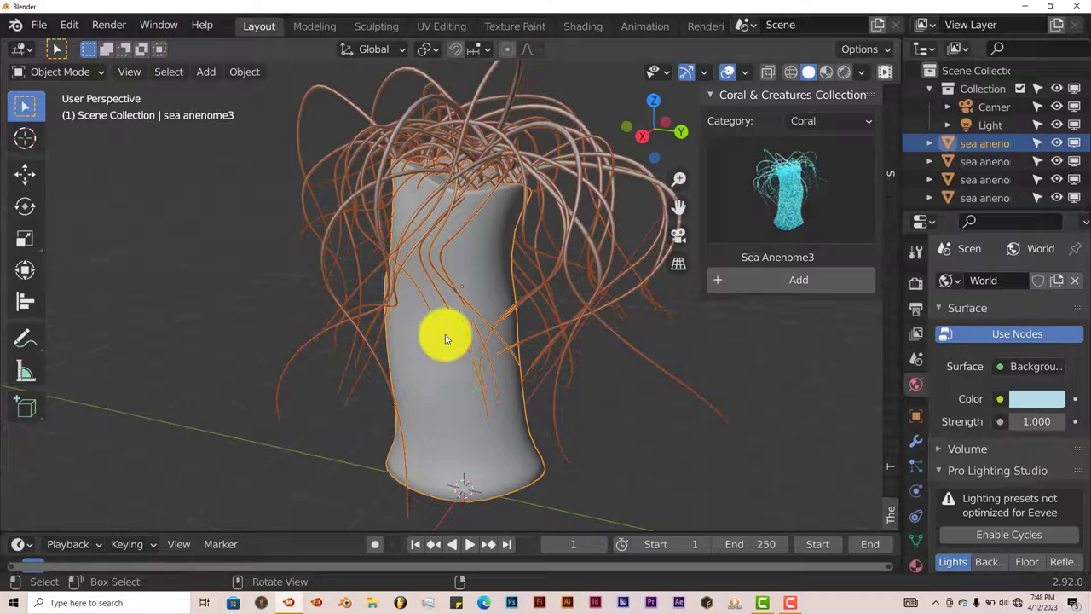
pyautogui.scroll(-2, 443, 337)
# Step: Select all objects in the scene and delete them
pyautogui.hotkey('alt', 'a')
pyautogui.press('a')
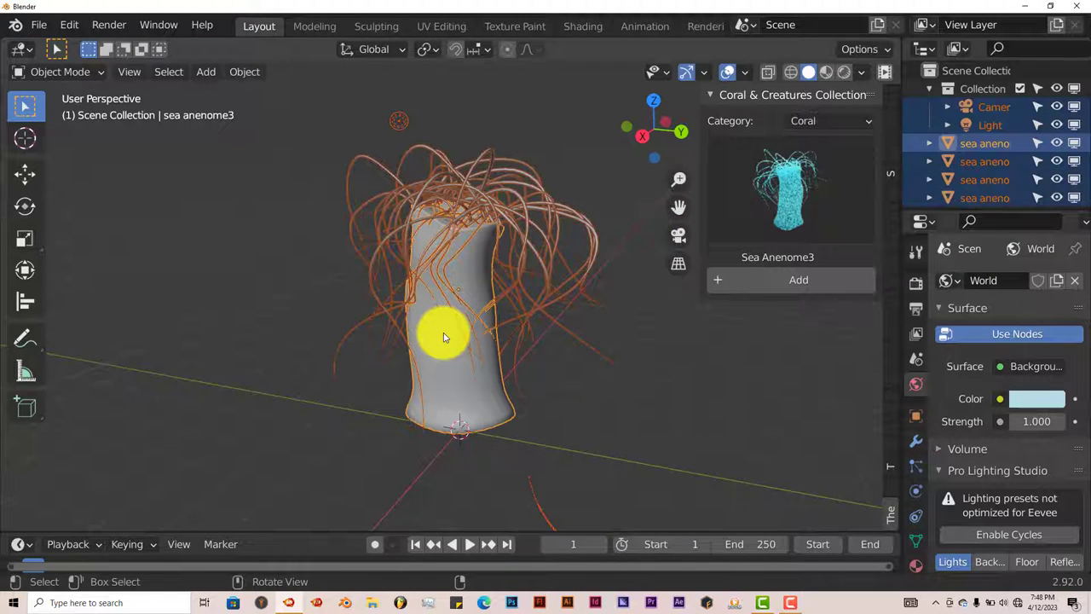
pyautogui.press('Delete')
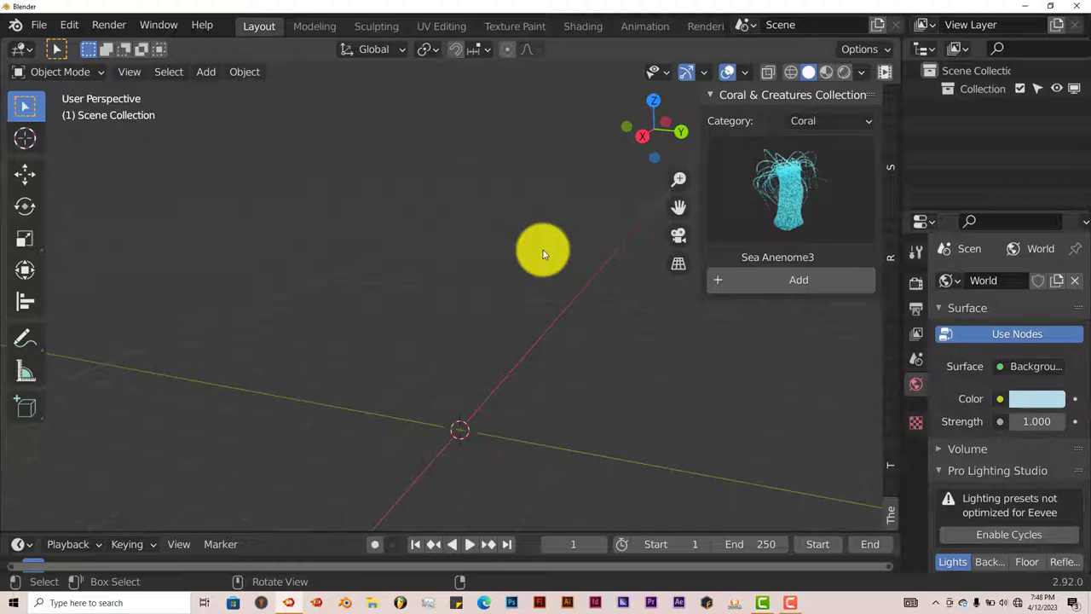
# Step: Switch the add-on category to Creatures and show its fish and whale models
pyautogui.click(826, 121)
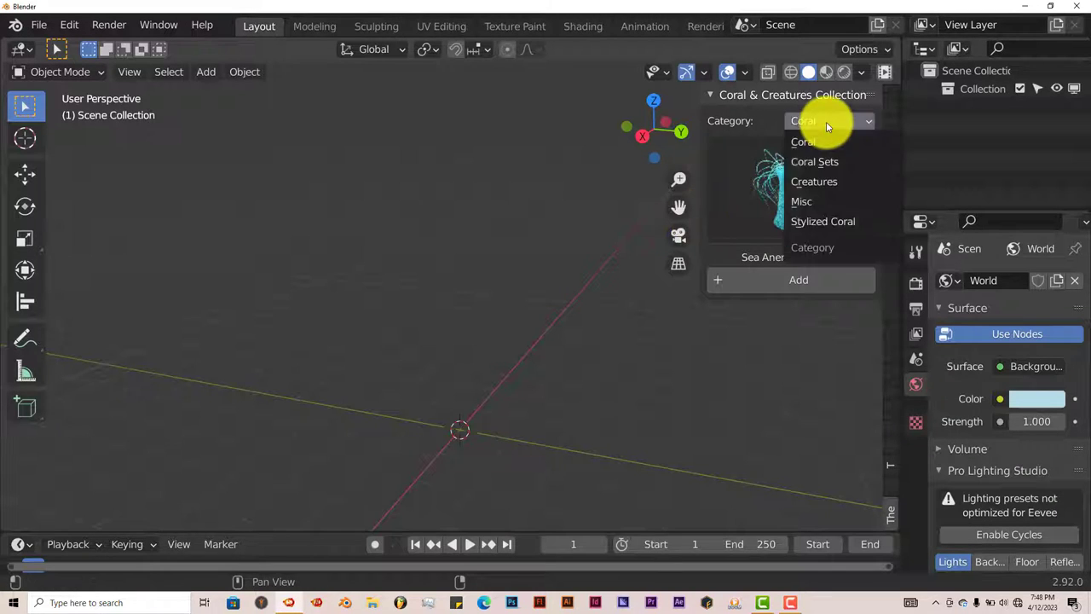
pyautogui.click(820, 181)
pyautogui.click(784, 213)
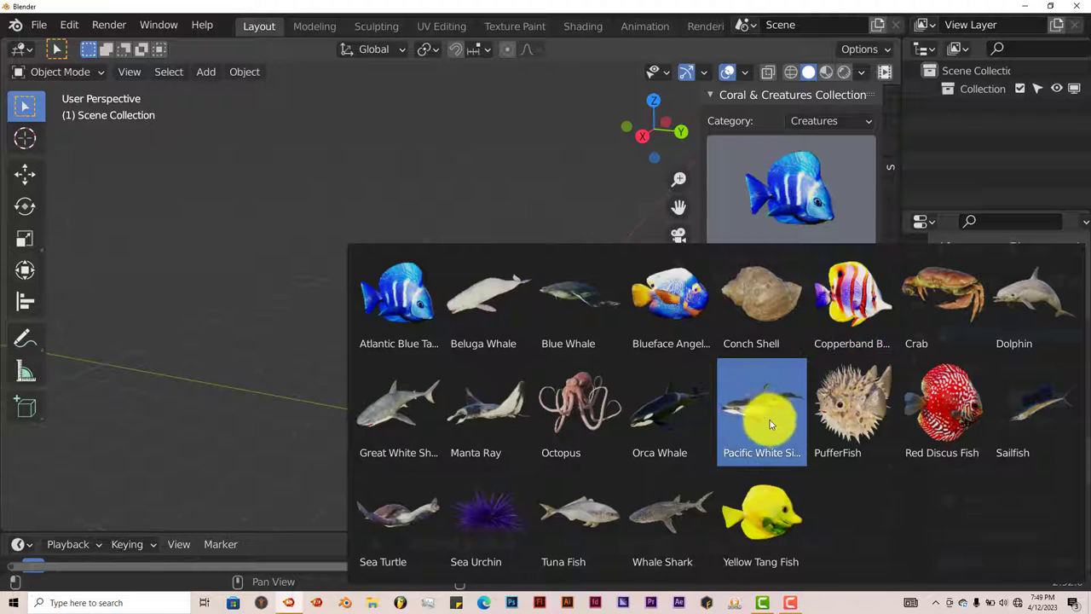
# Step: Add the Manta Ray from the creature grid and orbit around it
pyautogui.click(467, 419)
pyautogui.click(798, 284)
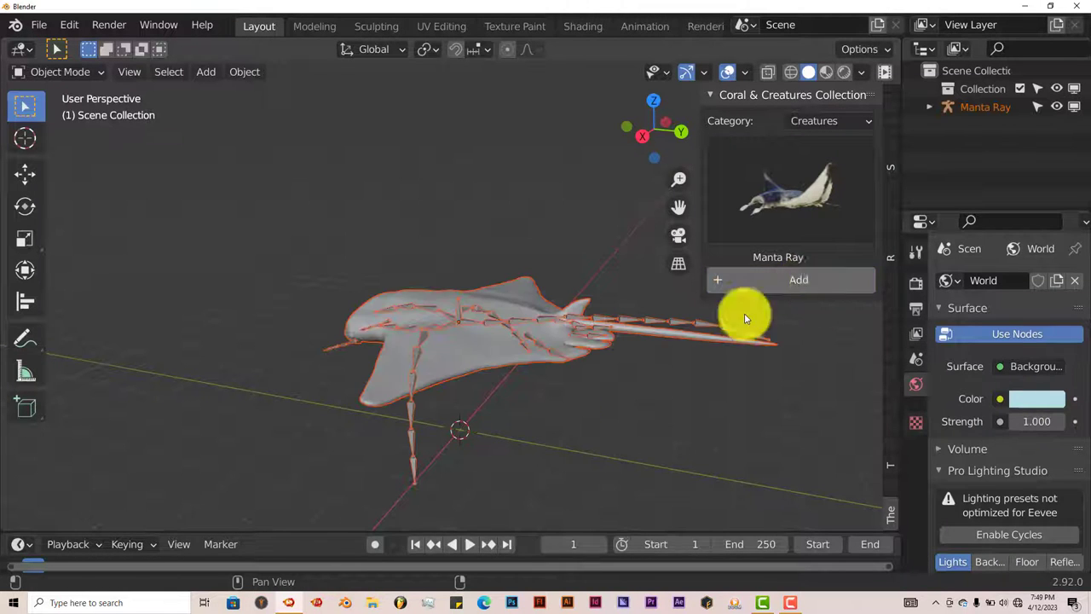
pyautogui.moveTo(495, 401); pyautogui.dragTo(608, 393, button='middle')
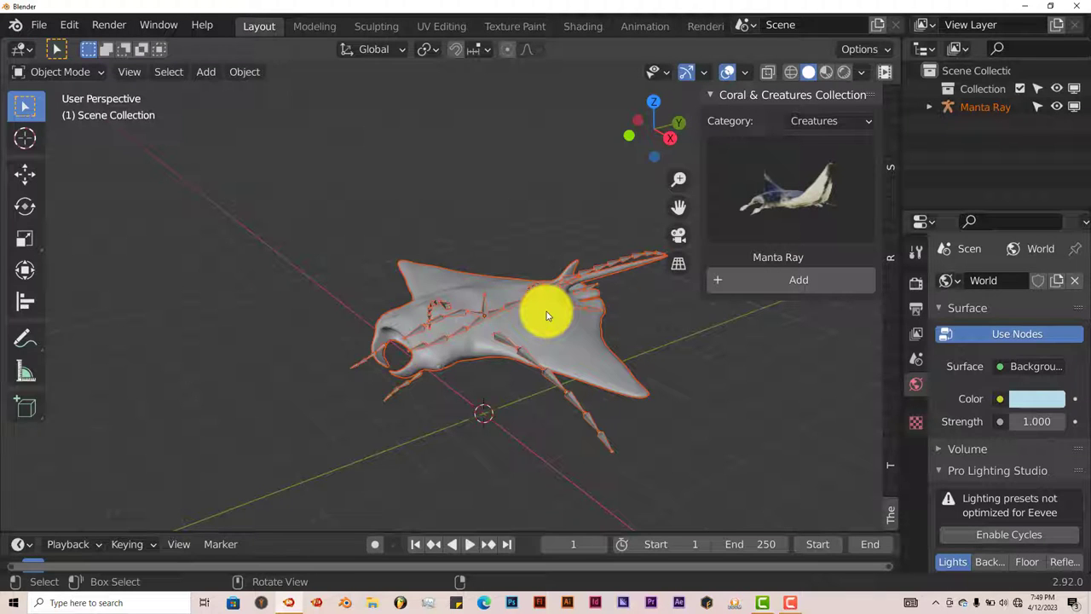
pyautogui.moveTo(546, 312); pyautogui.dragTo(542, 339, button='middle')
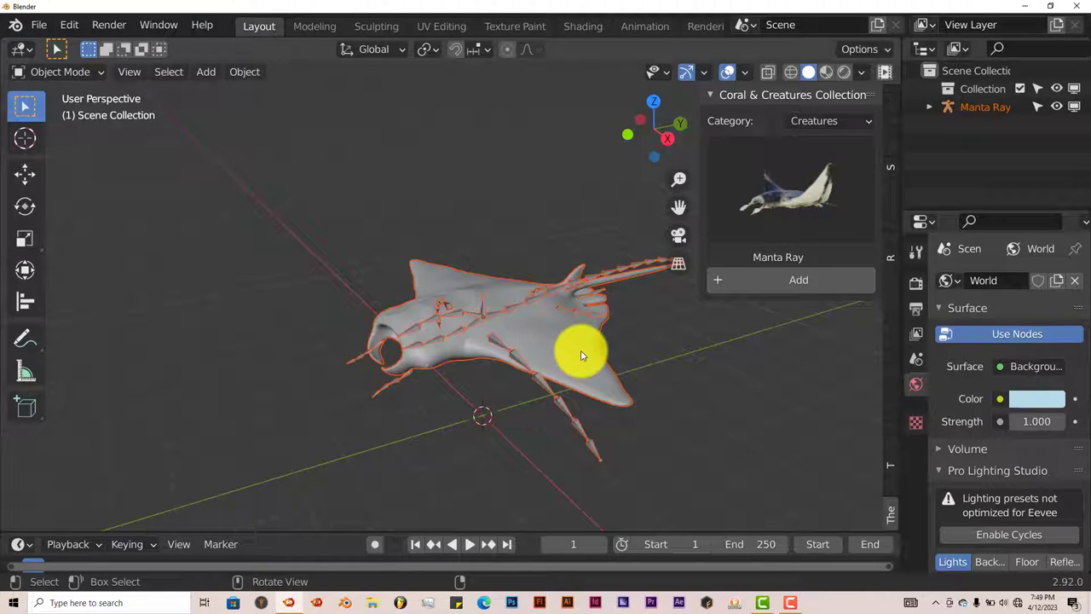
# Step: Play the Manta Ray's swimming animation, rewind to frame 1, then select the mesh and its rig
pyautogui.click(468, 544)
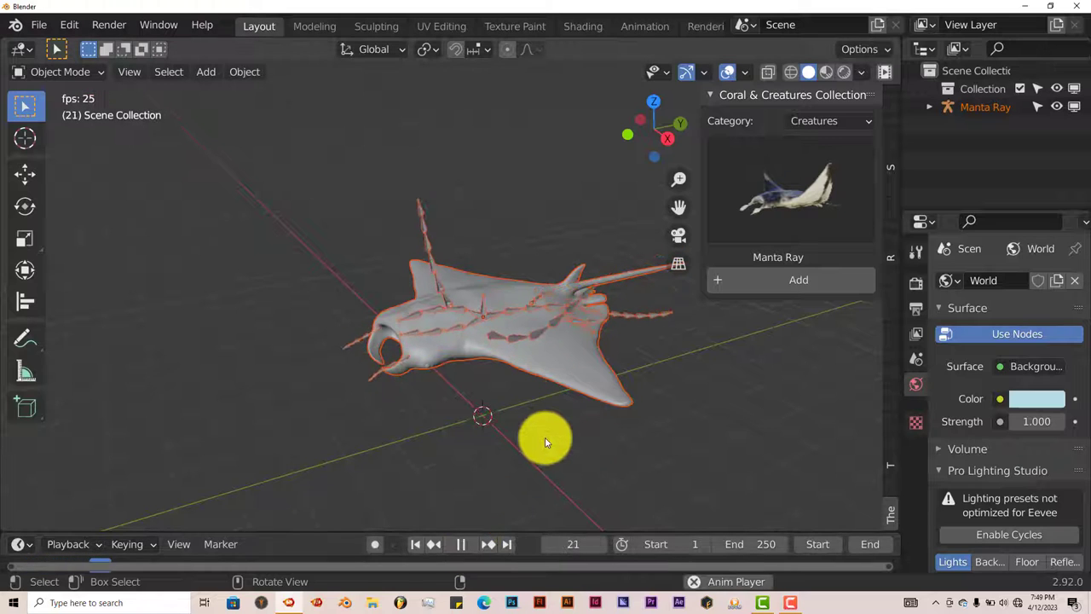
pyautogui.moveTo(521, 439); pyautogui.dragTo(560, 433, button='middle')
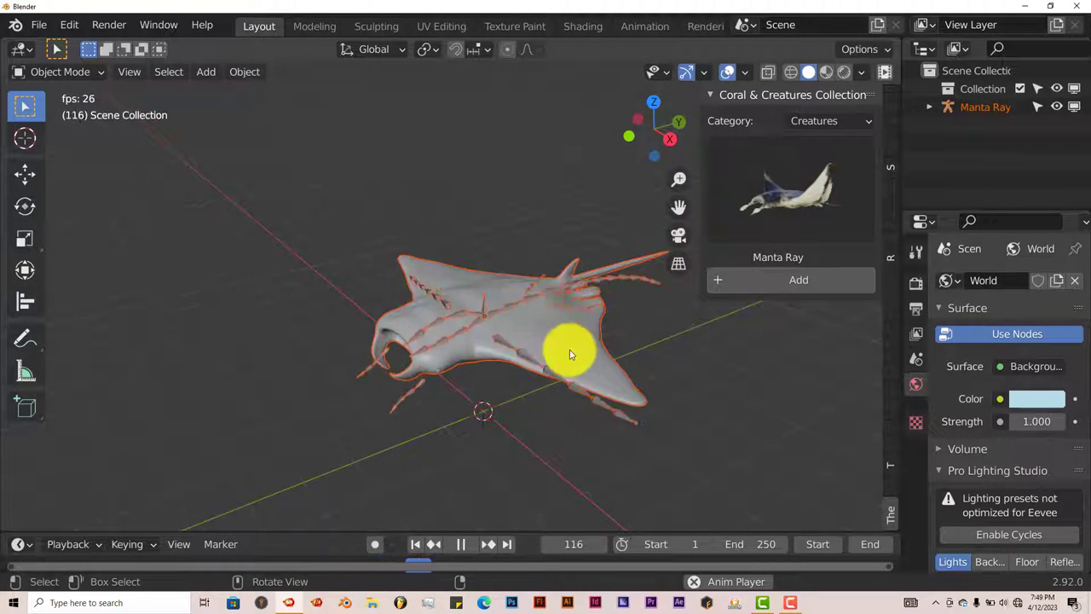
pyautogui.click(463, 543)
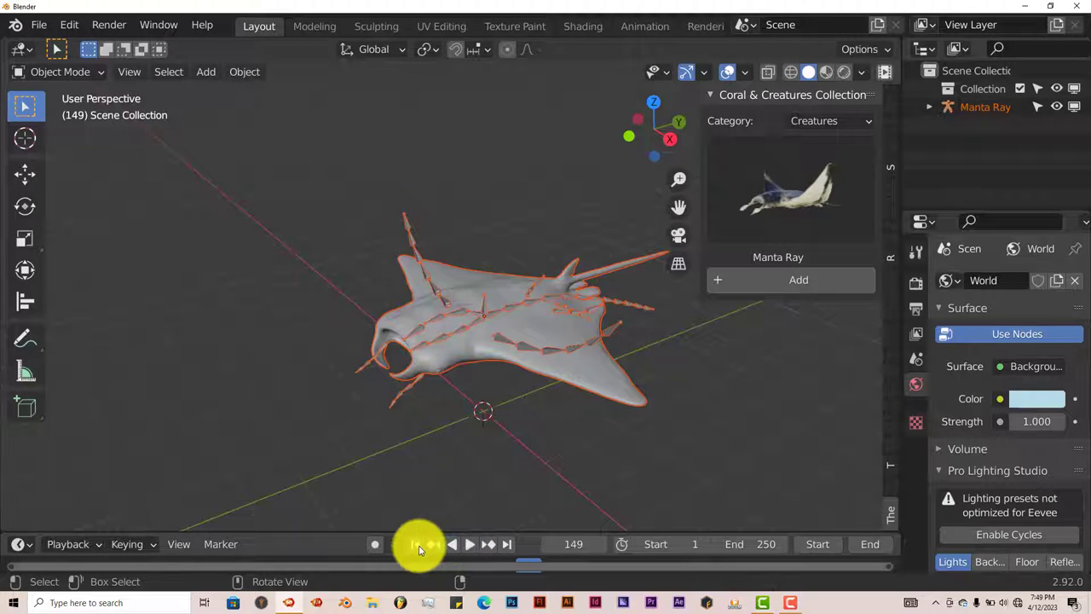
pyautogui.click(417, 545)
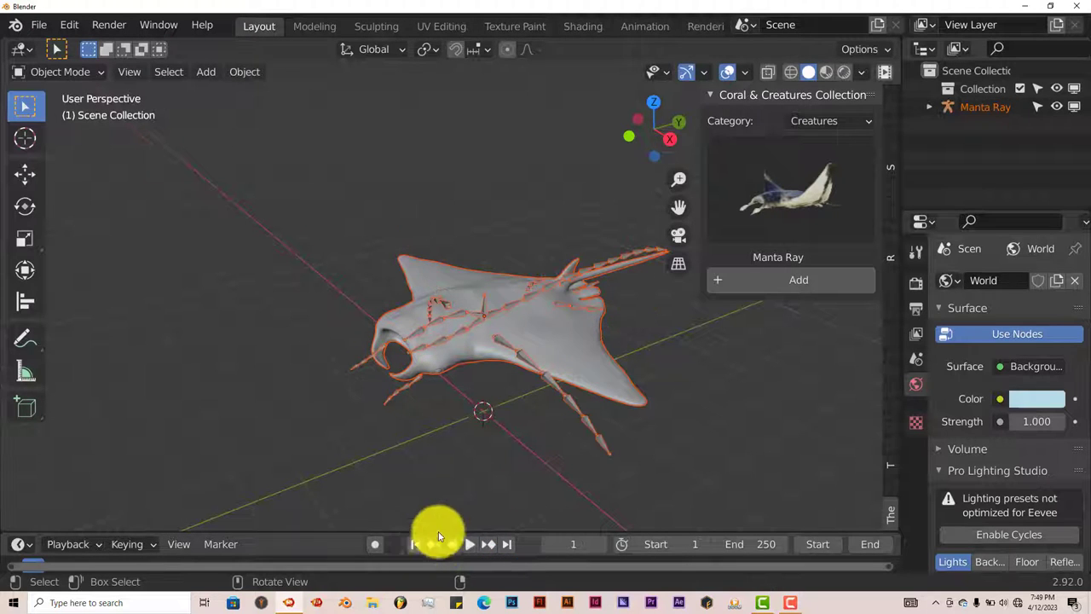
pyautogui.click(594, 362)
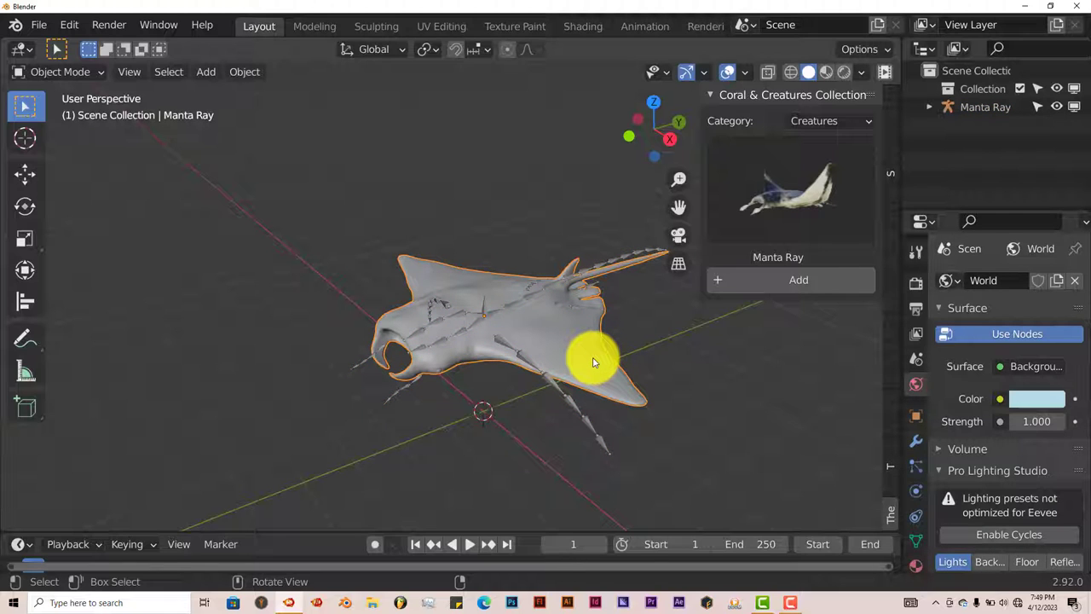
pyautogui.click(581, 419)
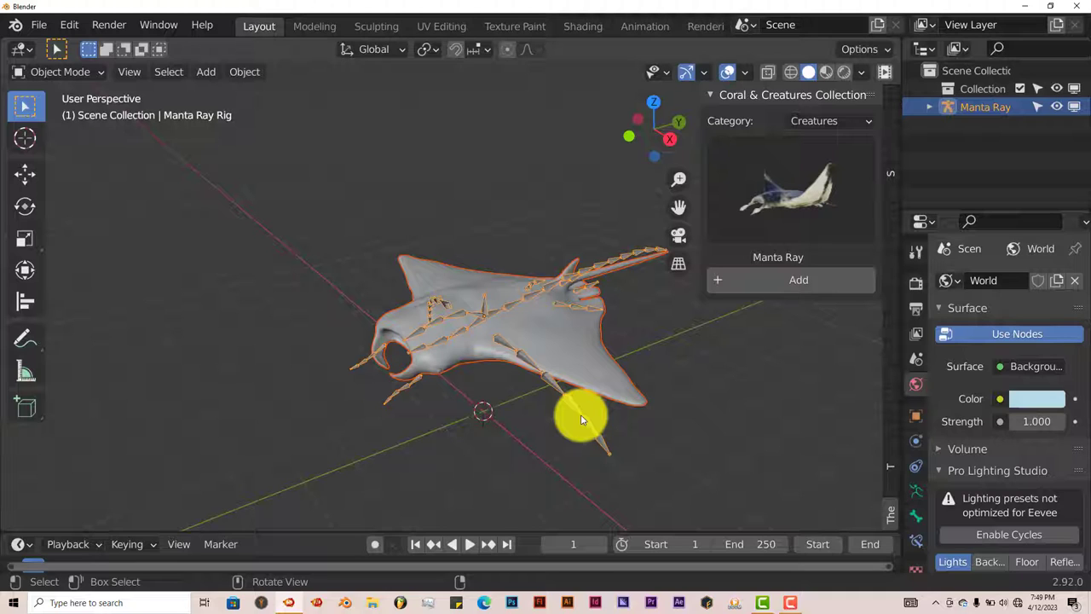
# Step: Parent the Manta Ray mesh to its rig With Automatic Weights, then play and rewind the animation
pyautogui.hotkey('ctrl', 'p')
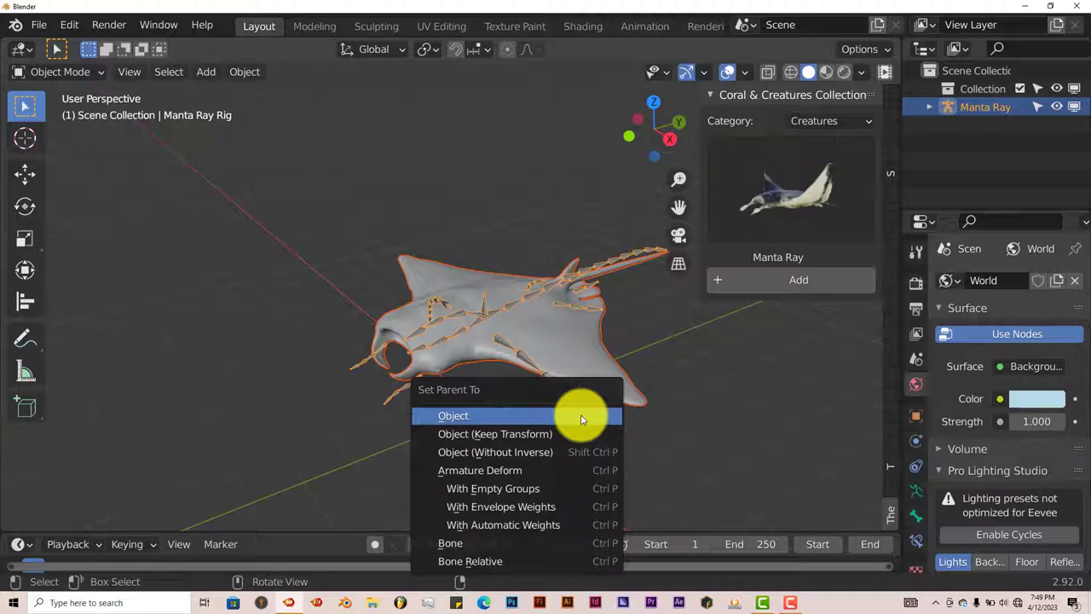
pyautogui.click(552, 524)
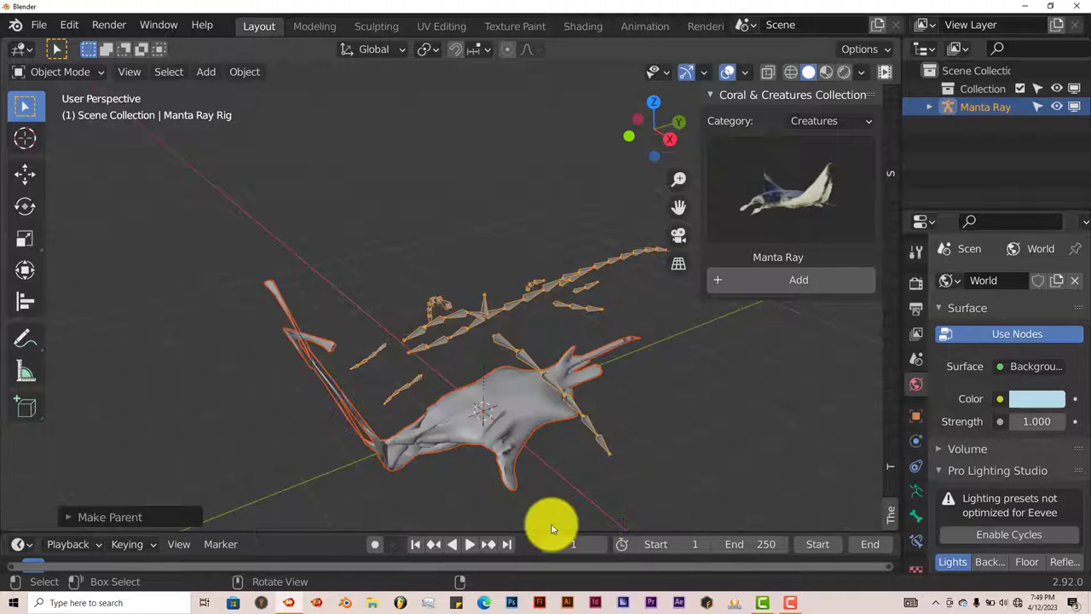
pyautogui.moveTo(537, 496); pyautogui.dragTo(469, 511, button='middle')
pyautogui.click(470, 544)
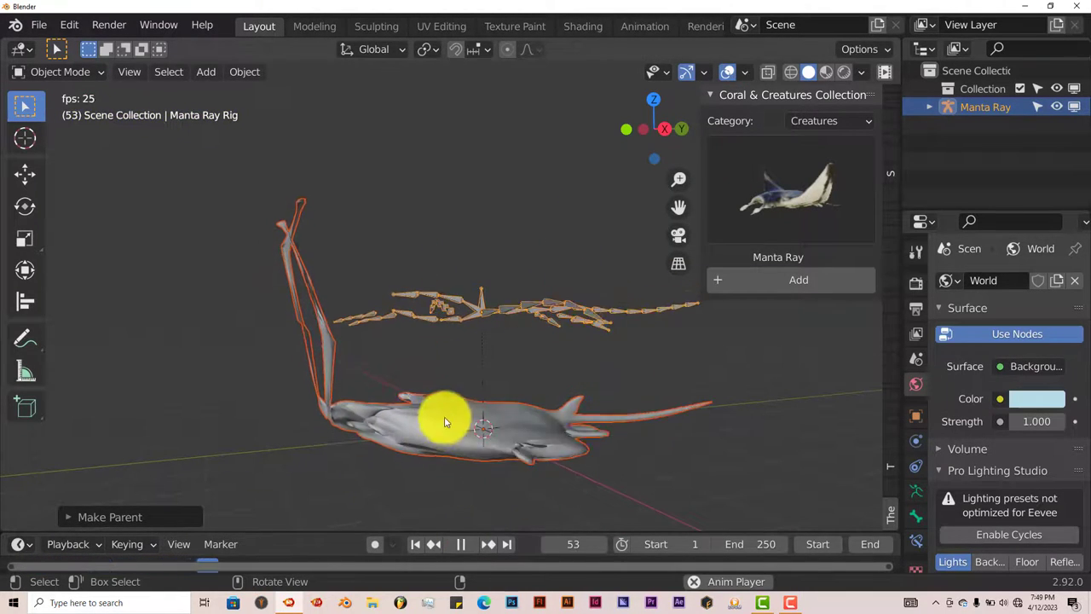
pyautogui.moveTo(440, 414); pyautogui.dragTo(463, 470, button='middle')
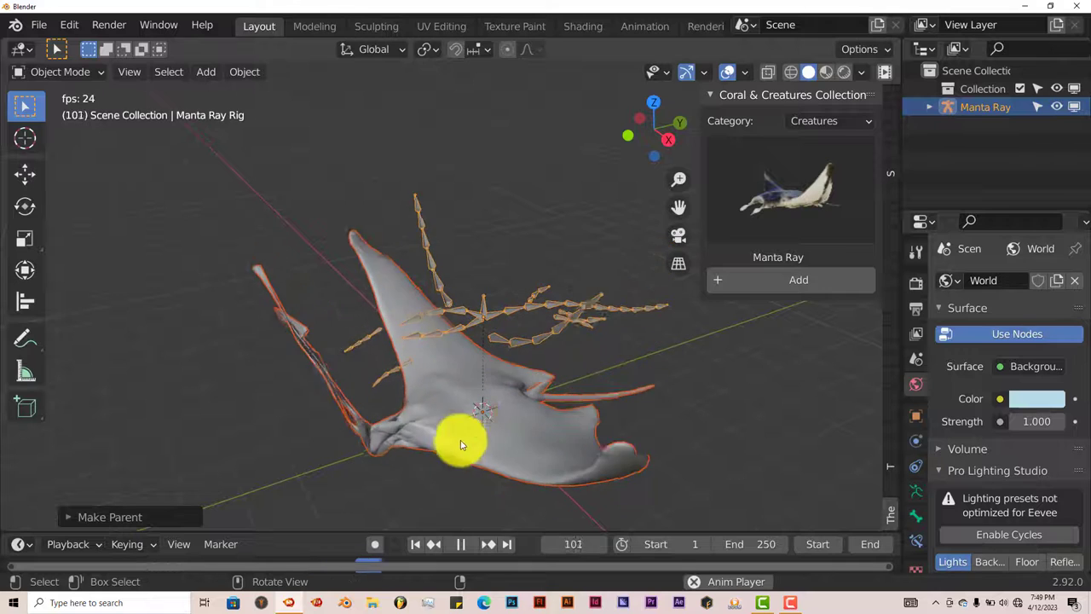
pyautogui.click(461, 546)
pyautogui.click(415, 544)
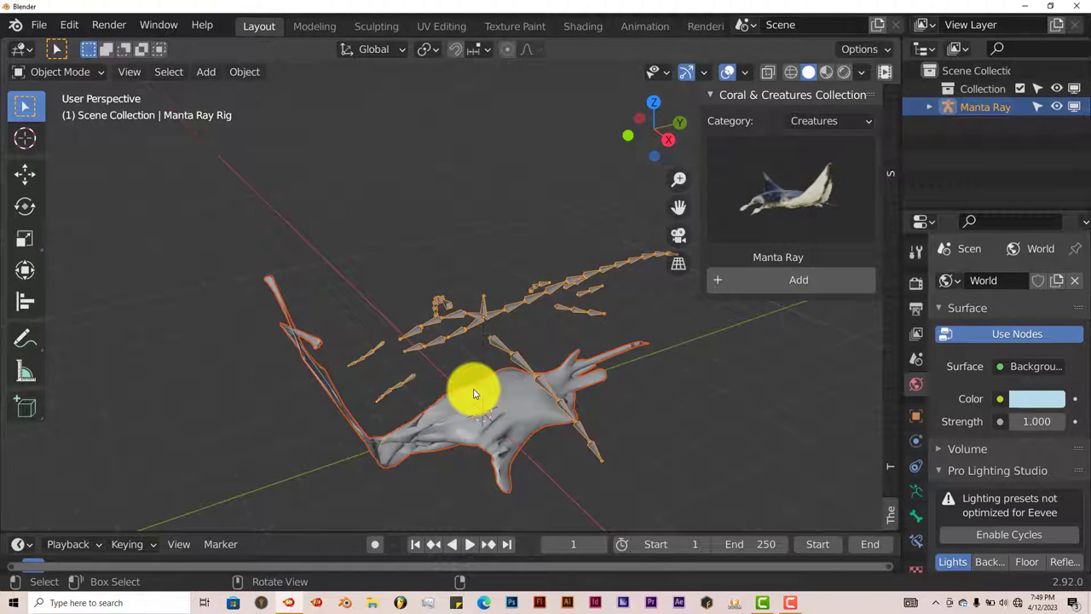
# Step: Delete the manta ray and its rig, then add the Beluga Whale from the Creatures gallery
pyautogui.press('Delete')
pyautogui.click(788, 193)
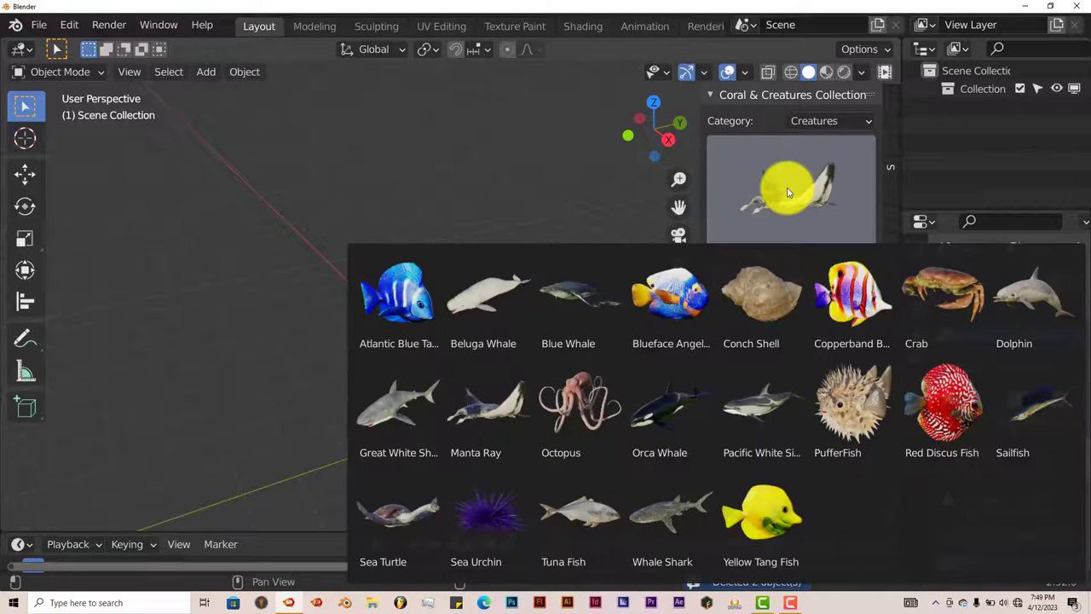
pyautogui.click(495, 302)
pyautogui.click(768, 282)
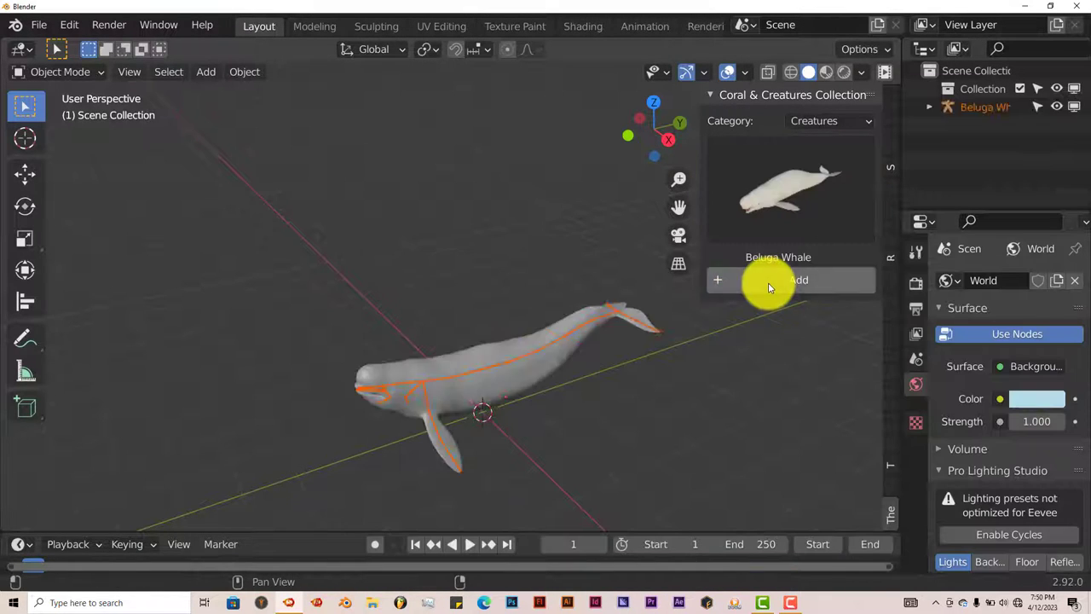
# Step: Play the beluga's animation, rewind to frame 1, then select and delete the whale
pyautogui.click(469, 544)
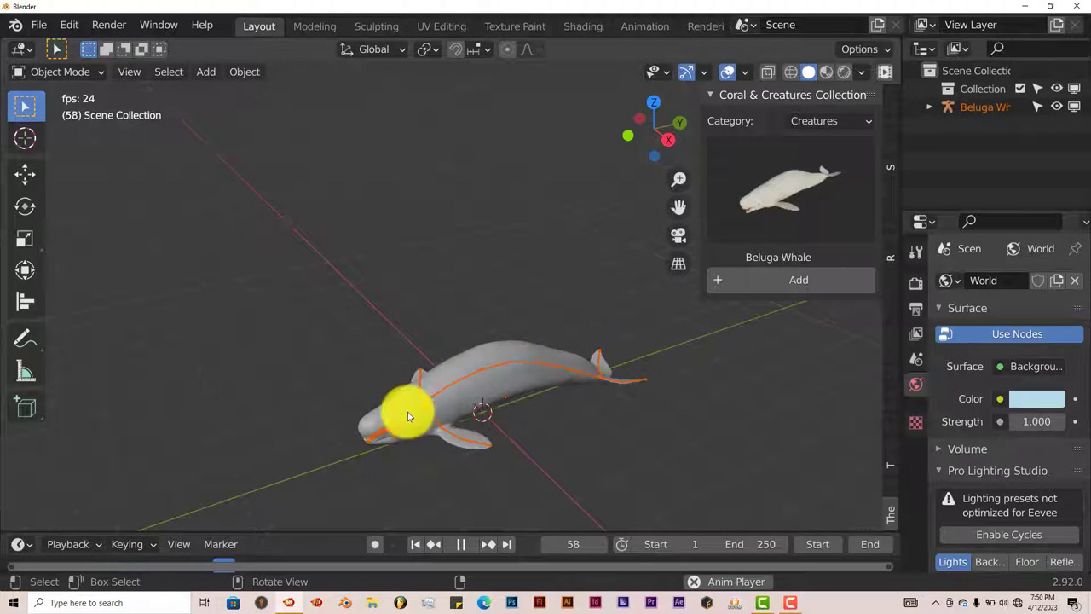
pyautogui.click(460, 544)
pyautogui.click(416, 544)
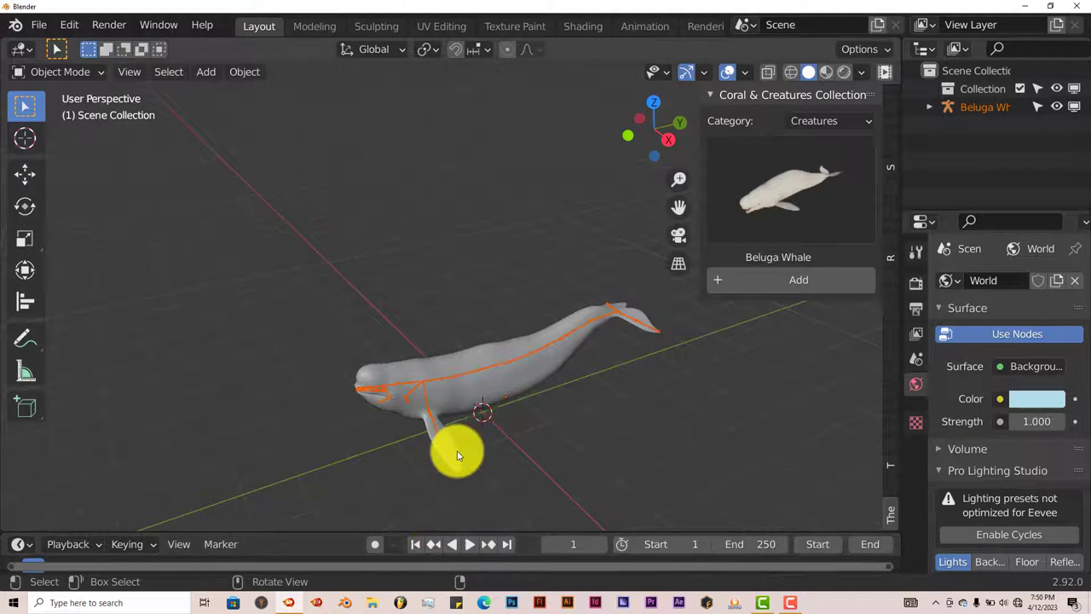
pyautogui.click(457, 455)
pyautogui.press('Delete')
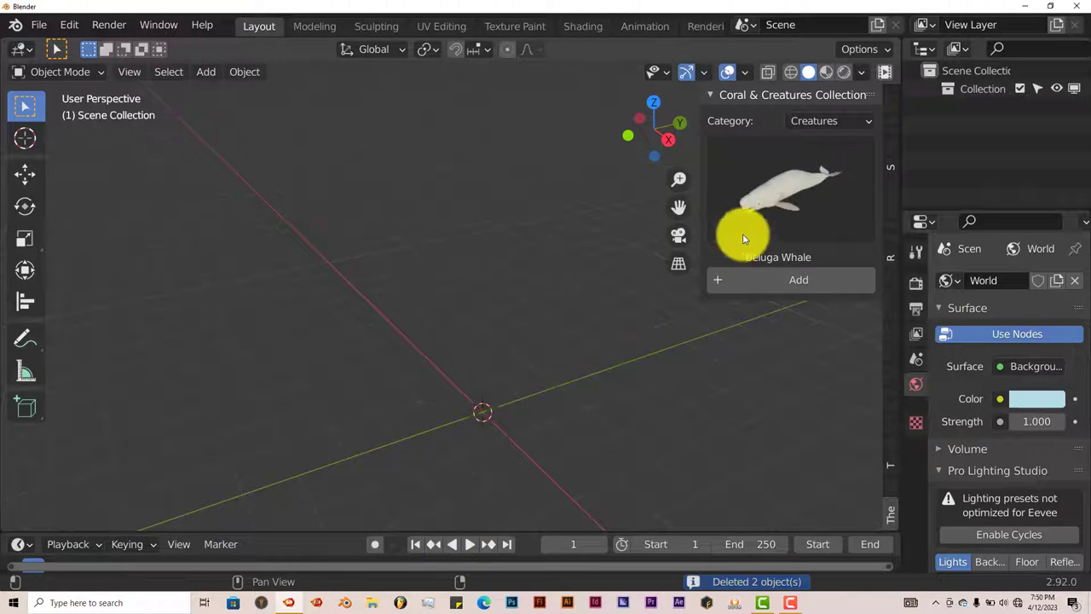
# Step: Add the Pacific White Sided Dolphin with its rig to the scene
pyautogui.click(754, 202)
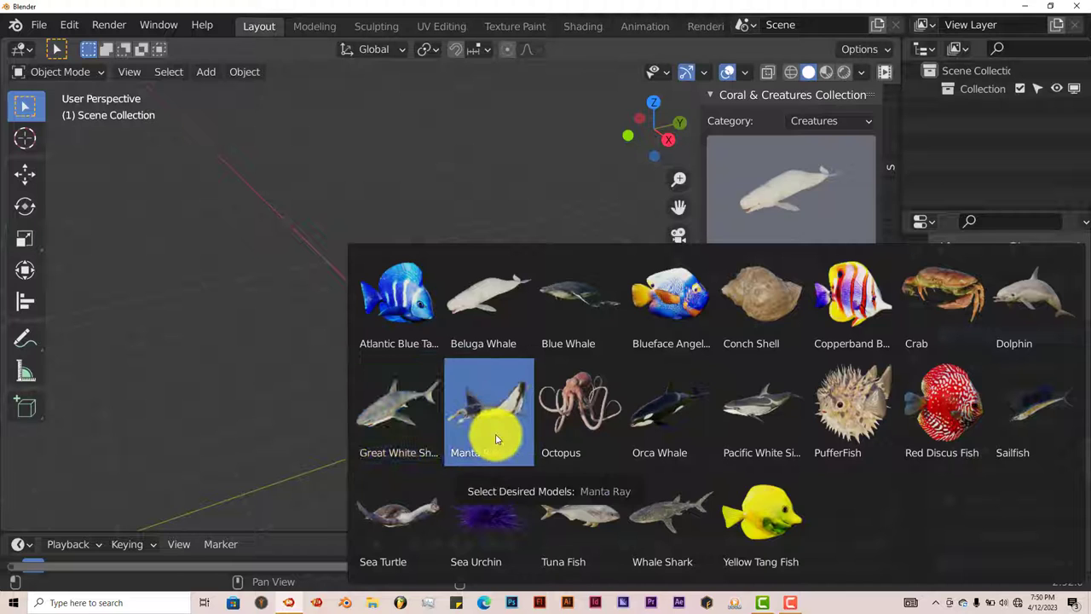
pyautogui.click(742, 417)
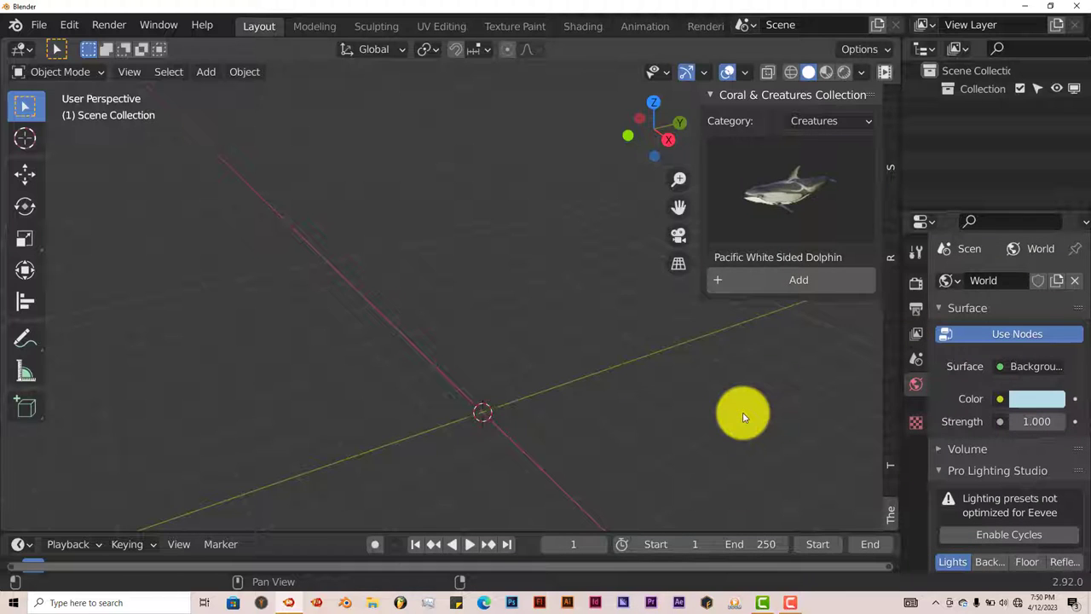
pyautogui.click(745, 285)
pyautogui.scroll(-2, 516, 387)
pyautogui.moveTo(515, 387); pyautogui.dragTo(499, 418, button='middle')
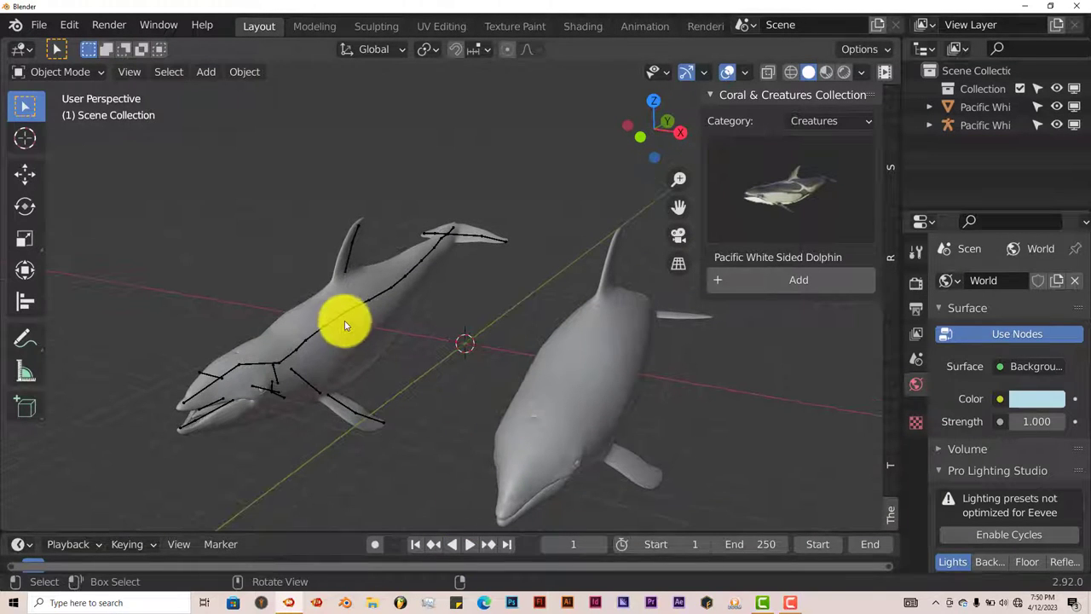
# Step: Play the dolphin's swimming animation, rewind to frame 1, then select all and delete
pyautogui.click(470, 548)
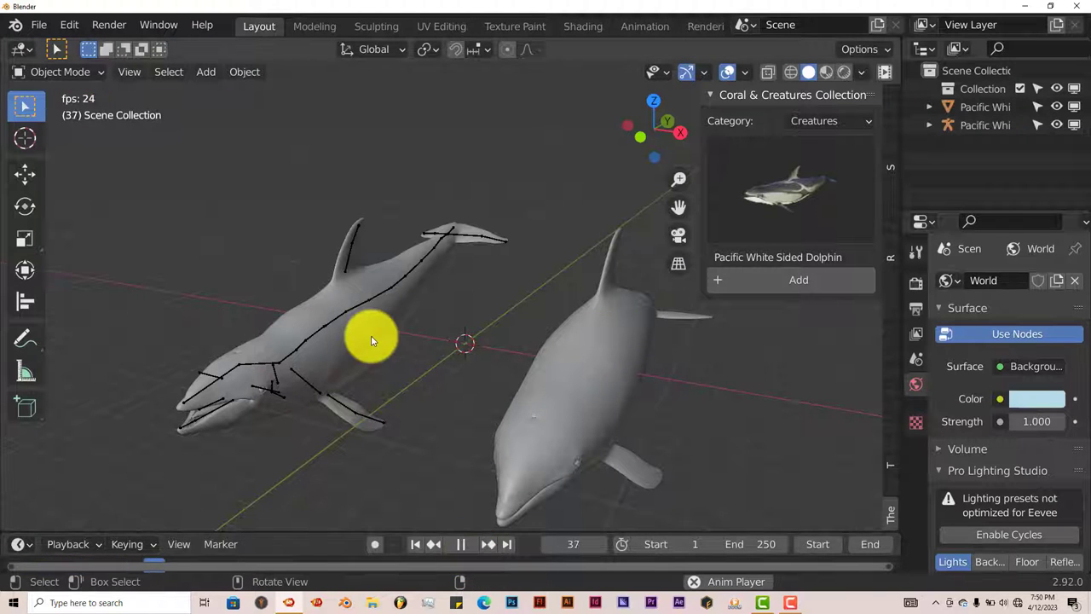
pyautogui.click(450, 542)
pyautogui.click(416, 543)
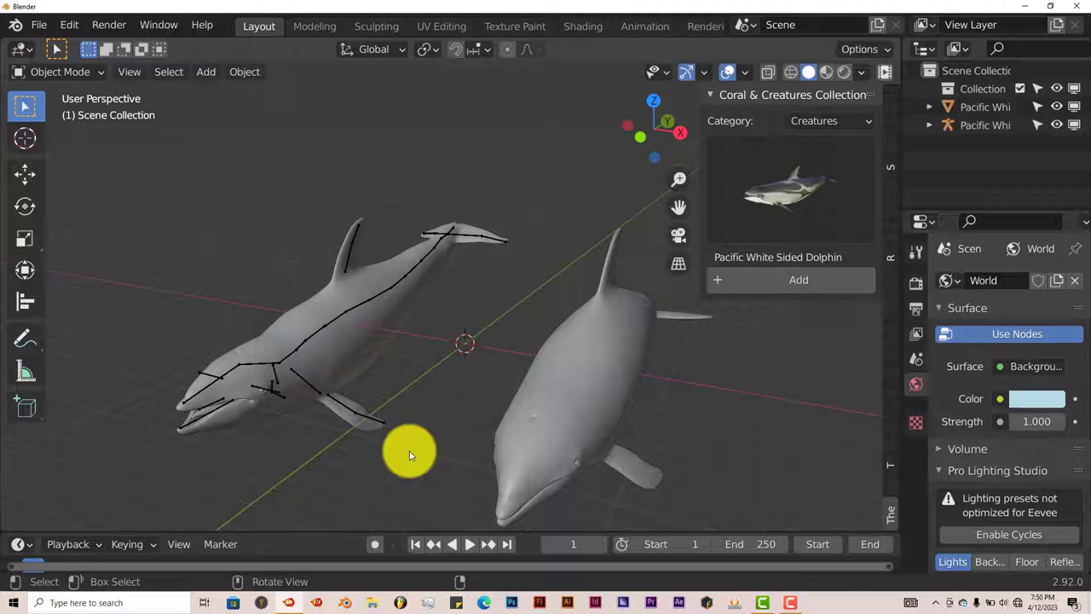
pyautogui.moveTo(409, 454); pyautogui.dragTo(377, 458, button='middle')
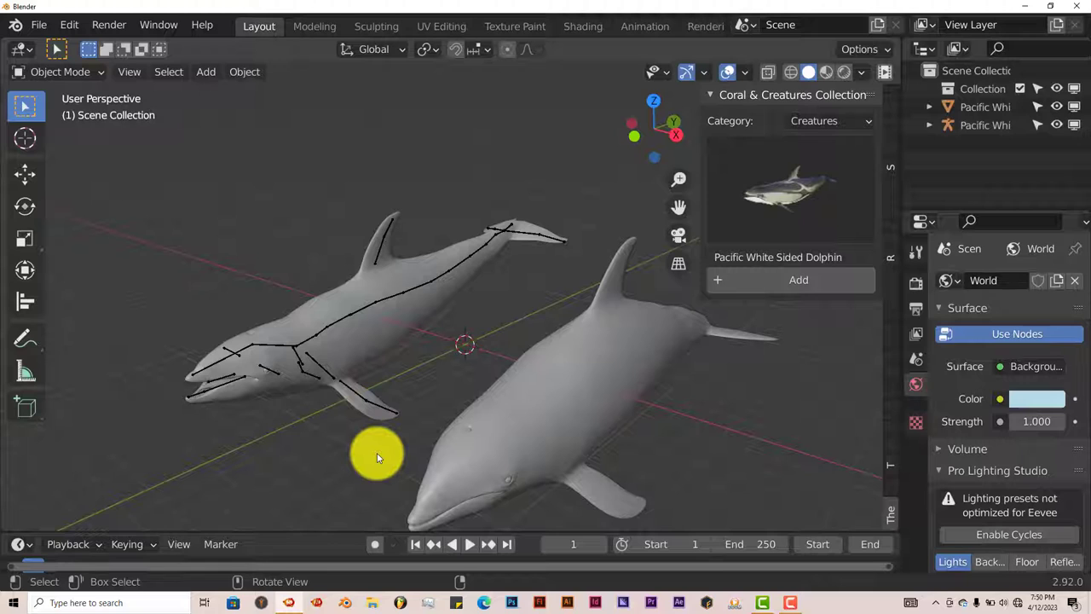
pyautogui.press('a')
pyautogui.press('Delete')
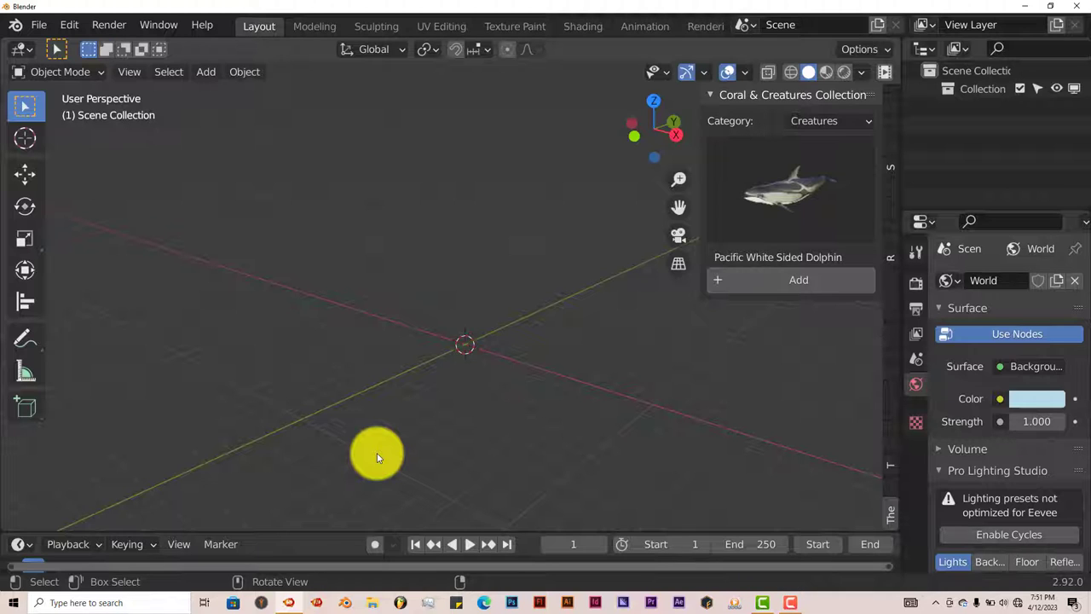
# Step: Switch the Category to Coral Sets and browse the coral assembly previews
pyautogui.click(813, 124)
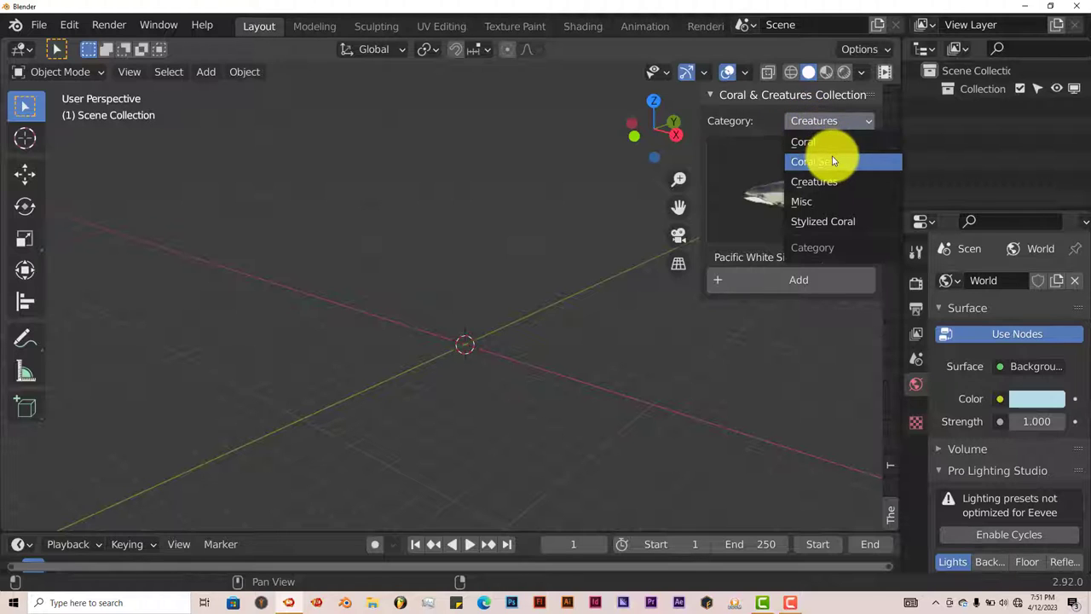
pyautogui.click(825, 161)
pyautogui.click(786, 195)
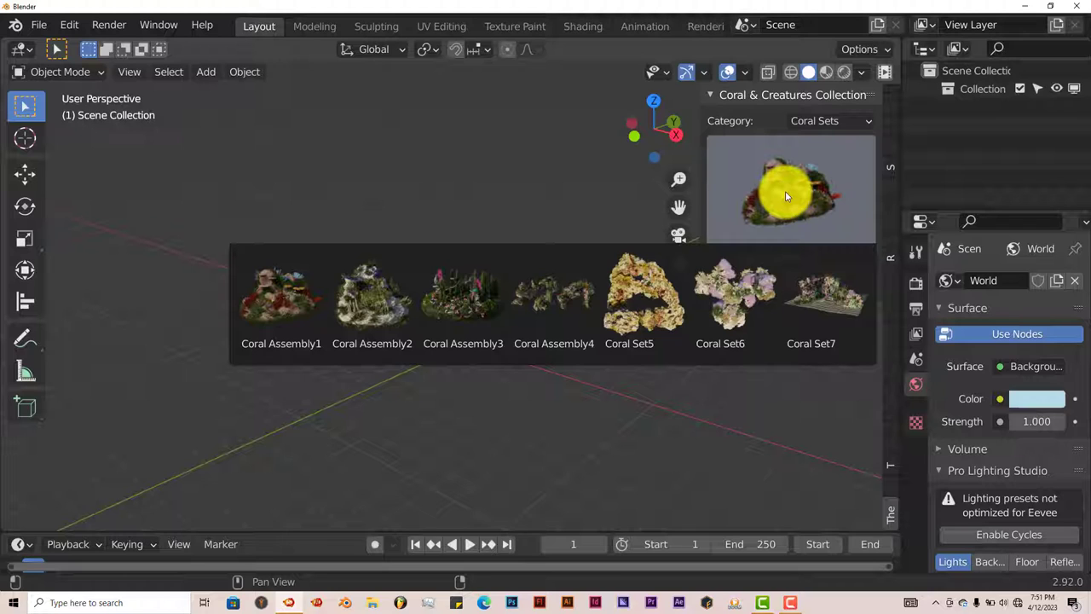
pyautogui.click(826, 124)
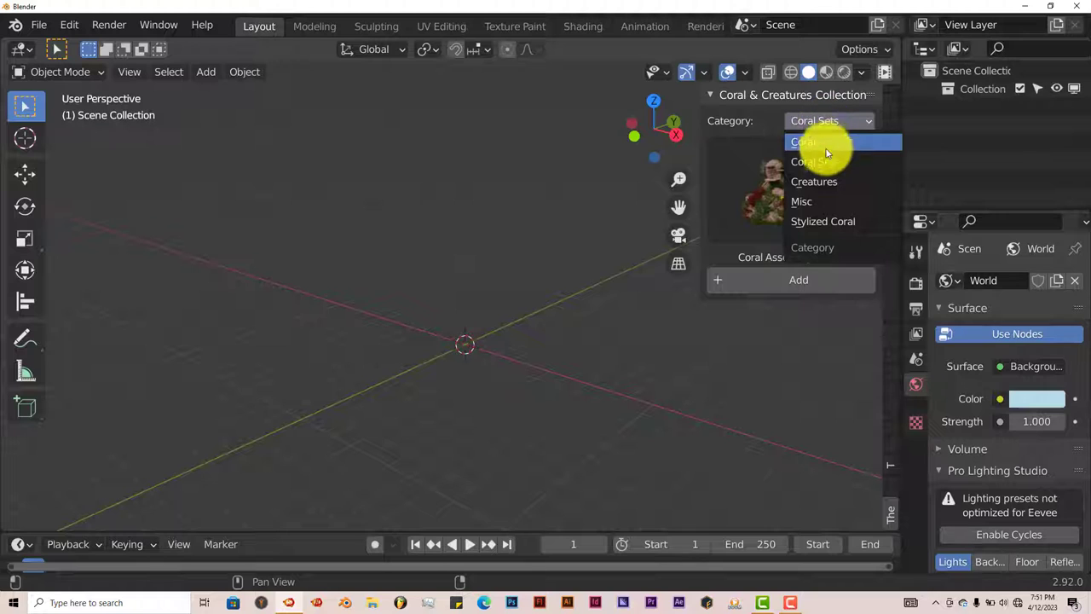
# Step: Add the Fish Swarm System from the Misc category to the scene
pyautogui.click(825, 201)
pyautogui.click(800, 205)
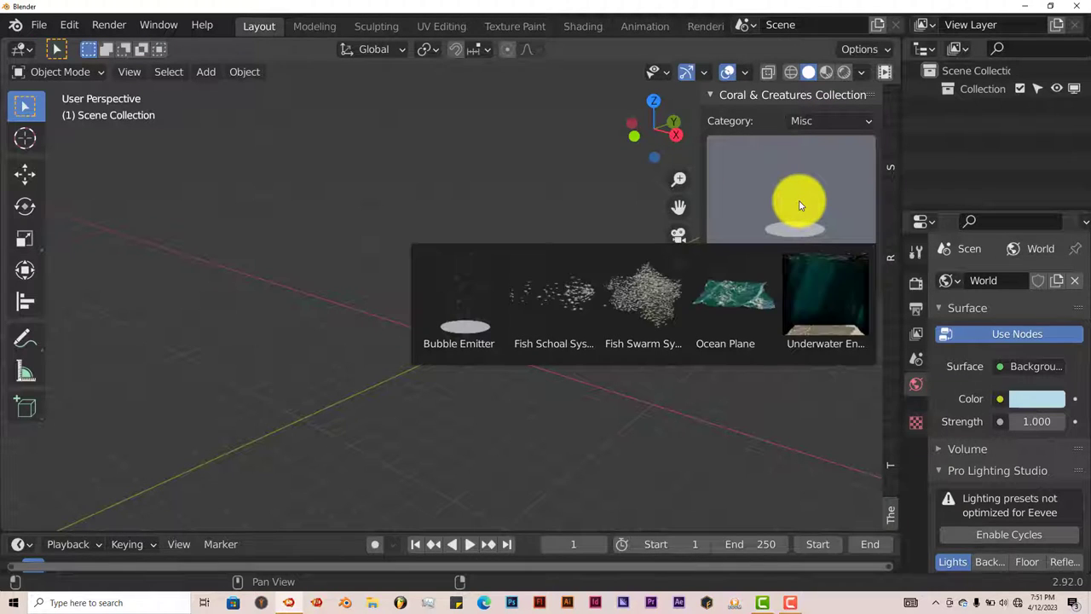
pyautogui.click(657, 301)
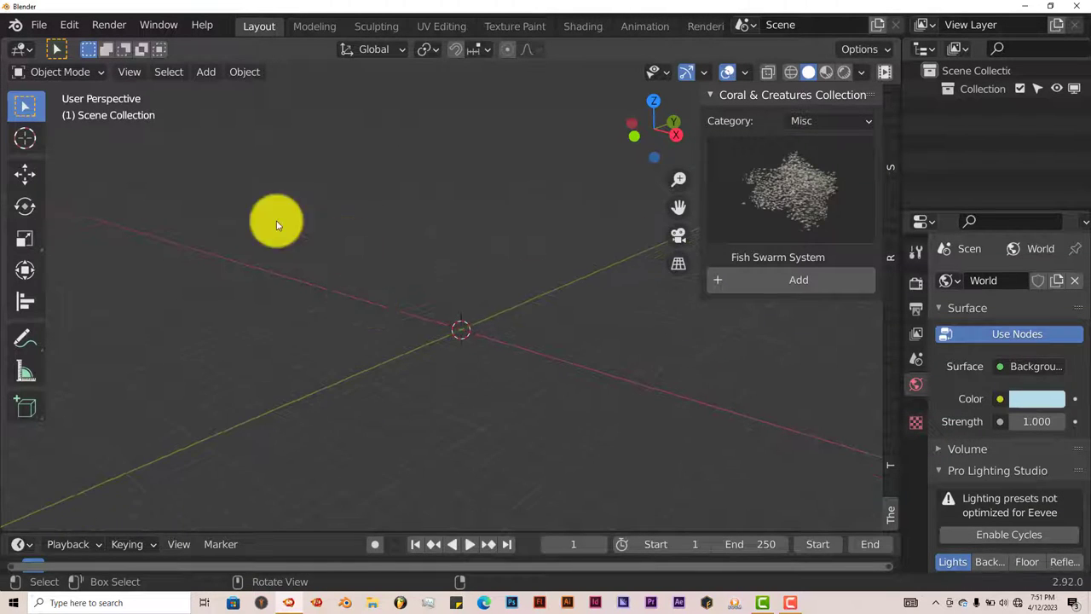
pyautogui.click(807, 279)
pyautogui.moveTo(388, 421); pyautogui.dragTo(567, 358, button='middle')
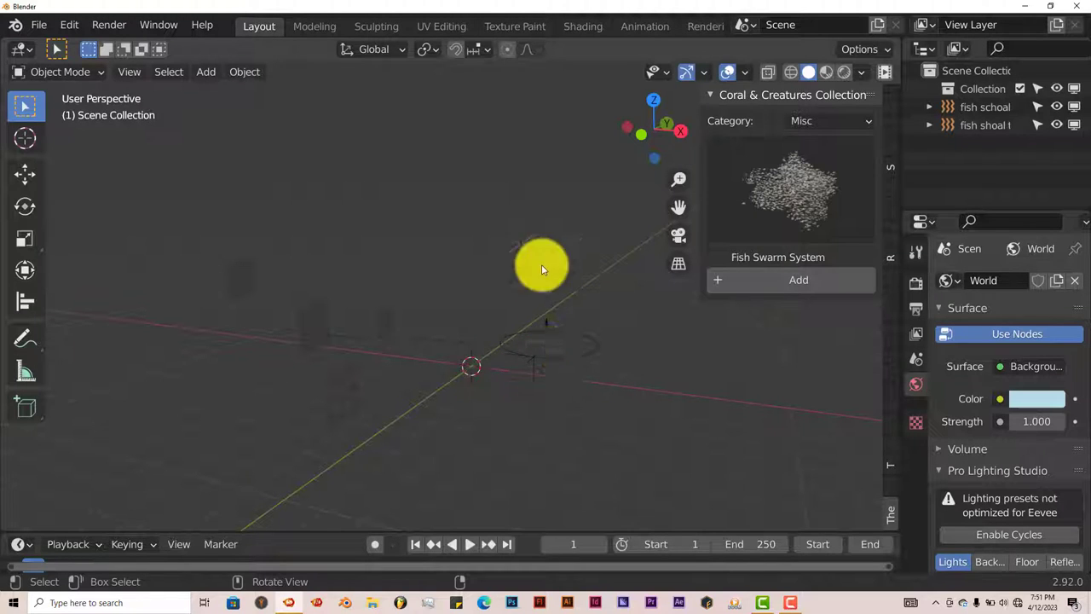
# Step: Play the fish swarm animation, rewind to frame 1, and delete its four objects
pyautogui.click(469, 543)
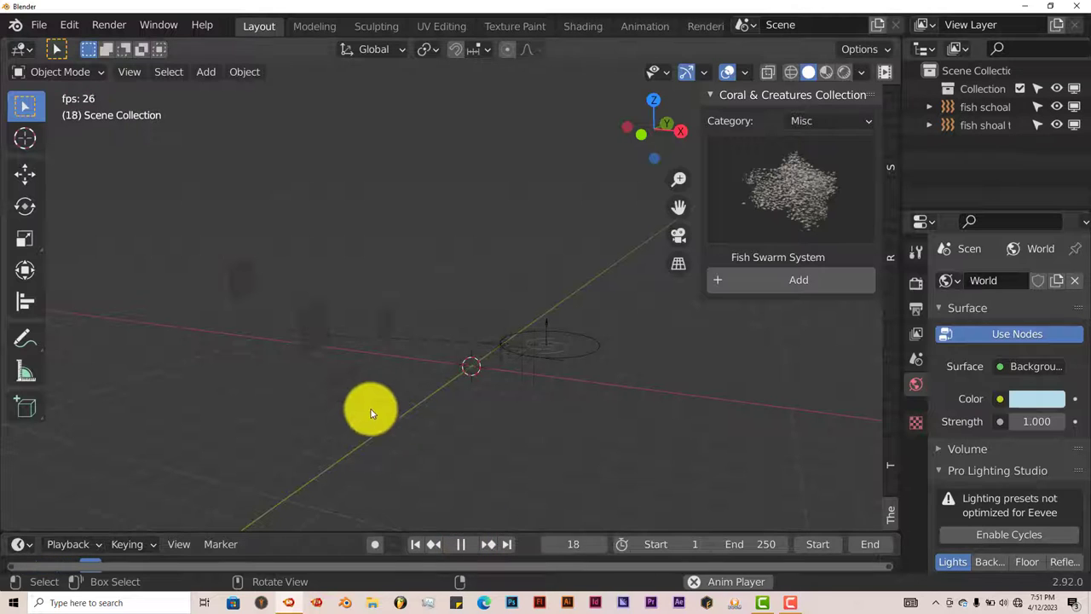
pyautogui.moveTo(402, 421); pyautogui.dragTo(394, 443, button='middle')
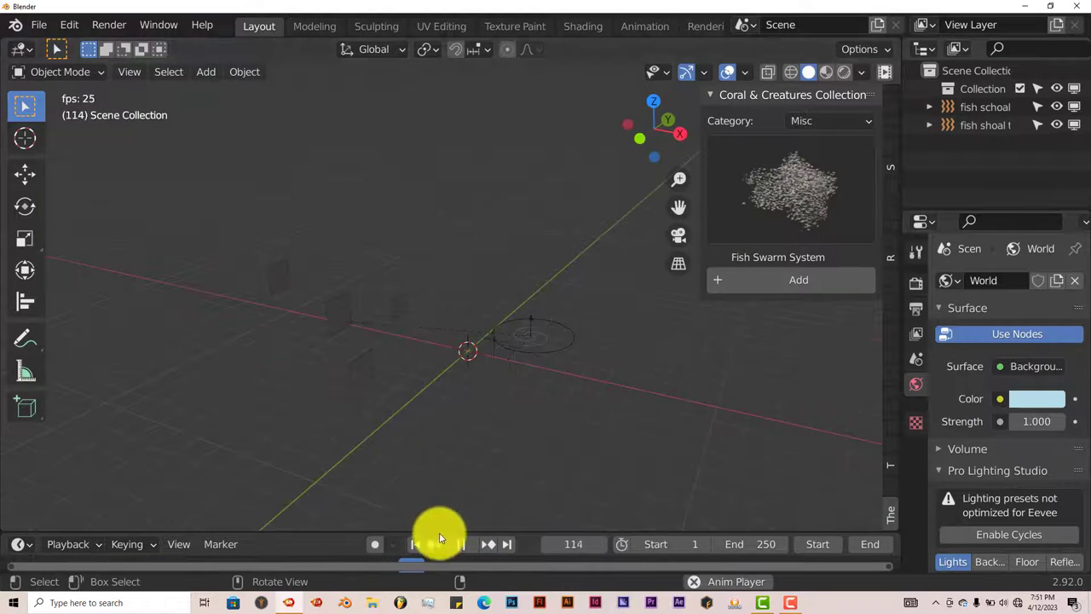
pyautogui.click(461, 544)
pyautogui.click(415, 544)
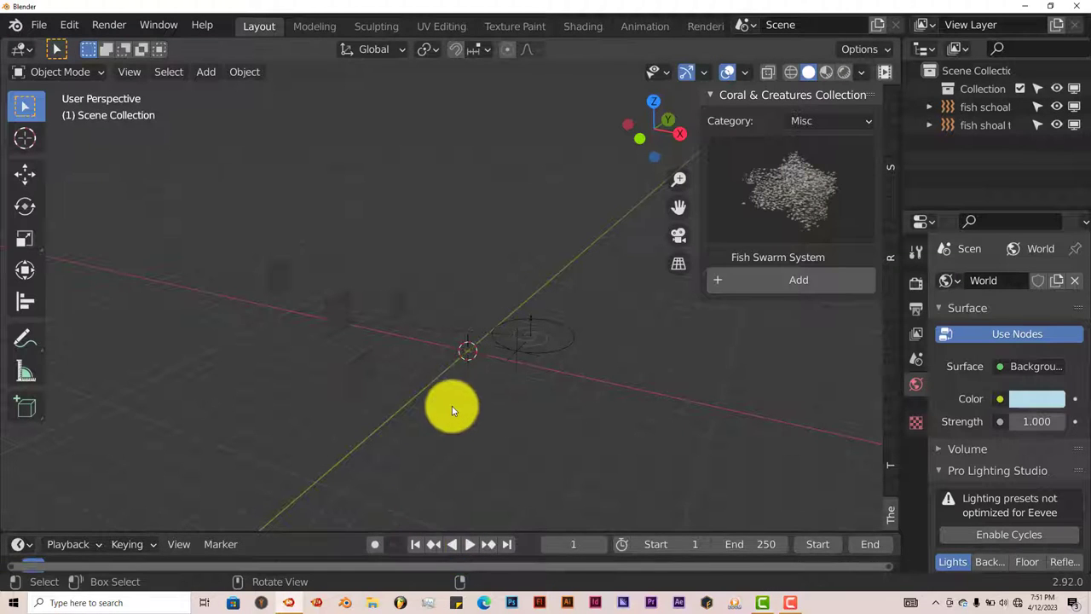
pyautogui.press('a')
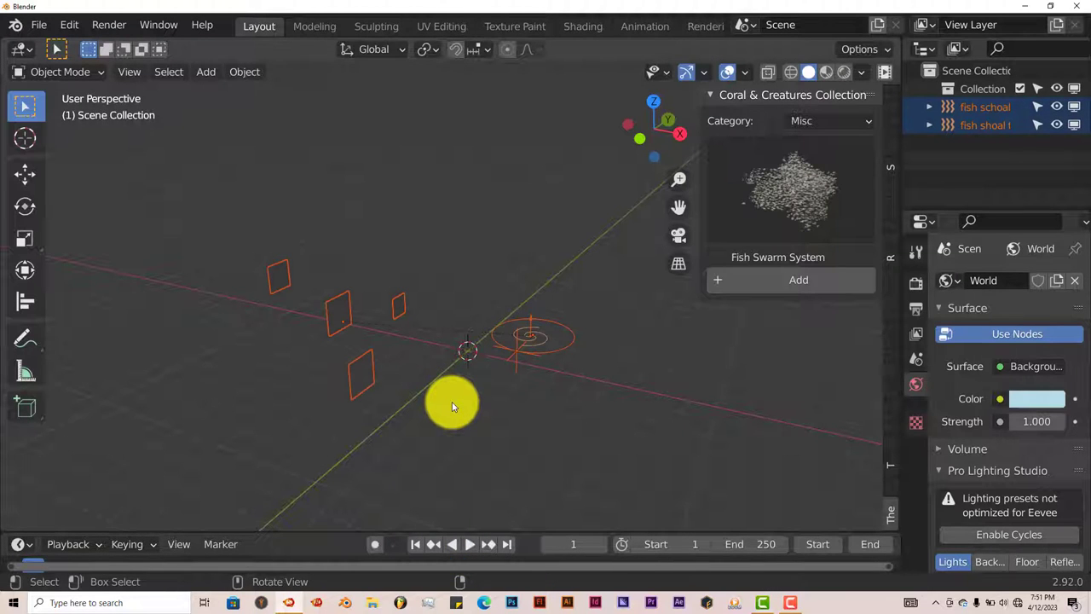
pyautogui.press('Delete')
# Step: Add the Fish School System from the Misc assets to the scene
pyautogui.click(790, 198)
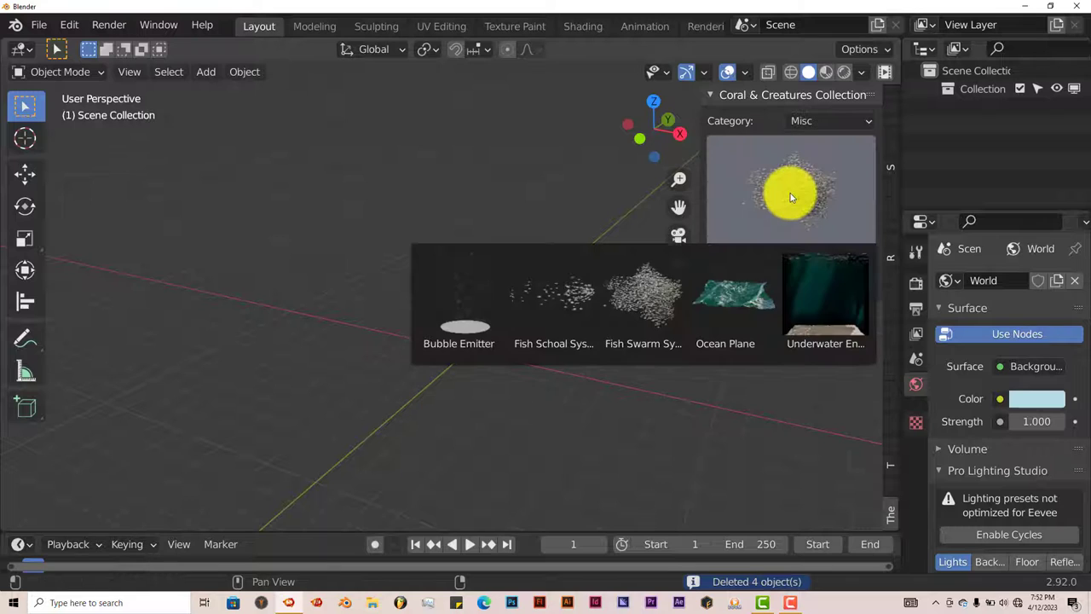
pyautogui.click(556, 313)
pyautogui.click(776, 281)
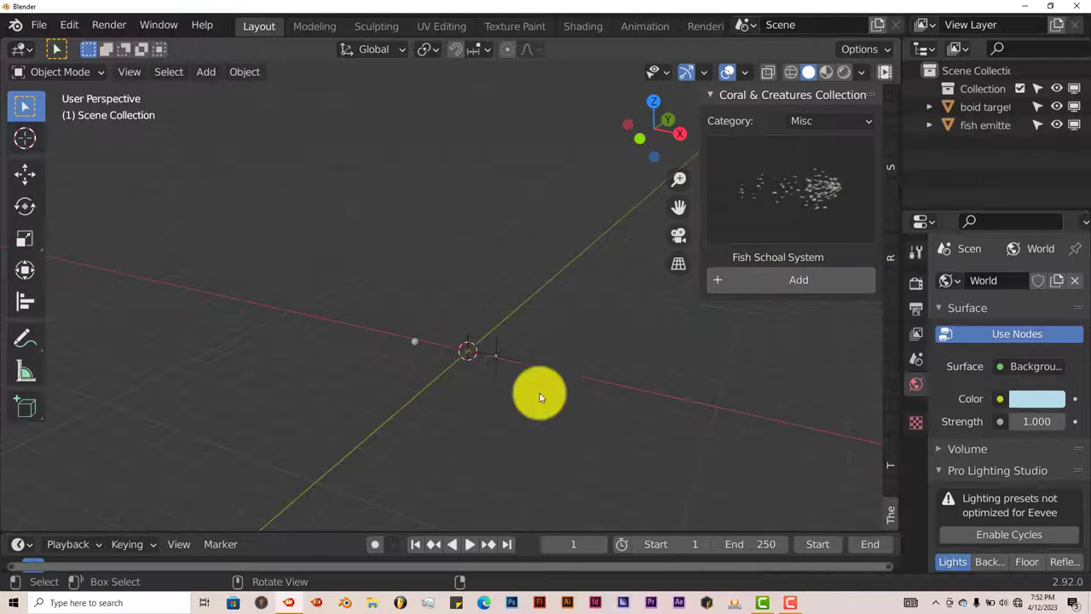
pyautogui.scroll(4, 461, 416)
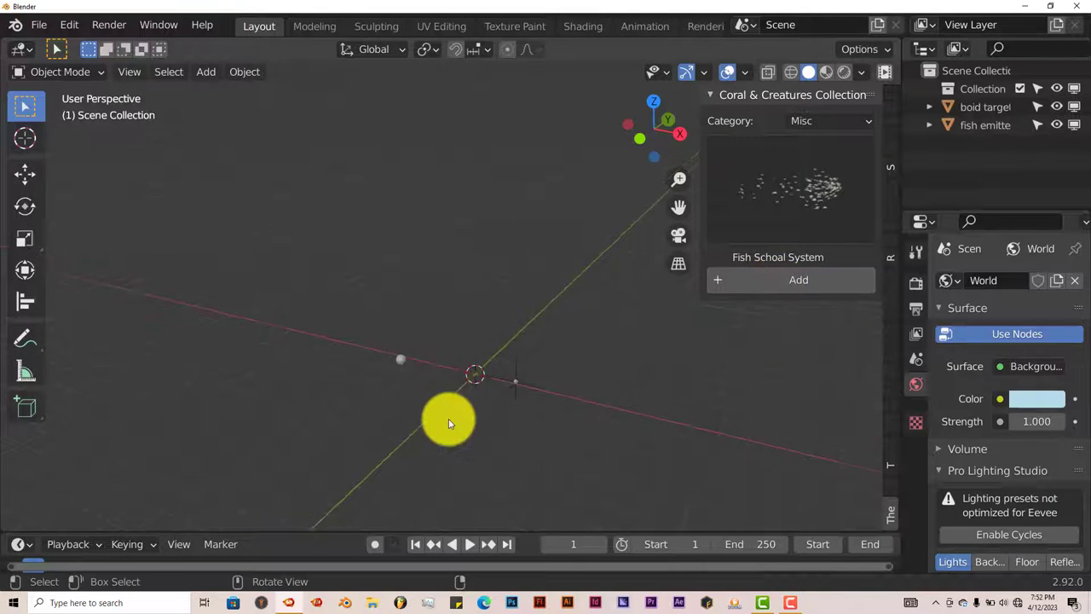
# Step: Play the fish school animation, rewind to frame 1, and delete its three objects
pyautogui.click(468, 547)
pyautogui.moveTo(480, 451)
pyautogui.mouseDown(button='middle')
pyautogui.moveTo(514, 384)
pyautogui.moveTo(557, 385)
pyautogui.moveTo(531, 426)
pyautogui.moveTo(479, 468)
pyautogui.mouseUp(button='middle')
pyautogui.click(460, 544)
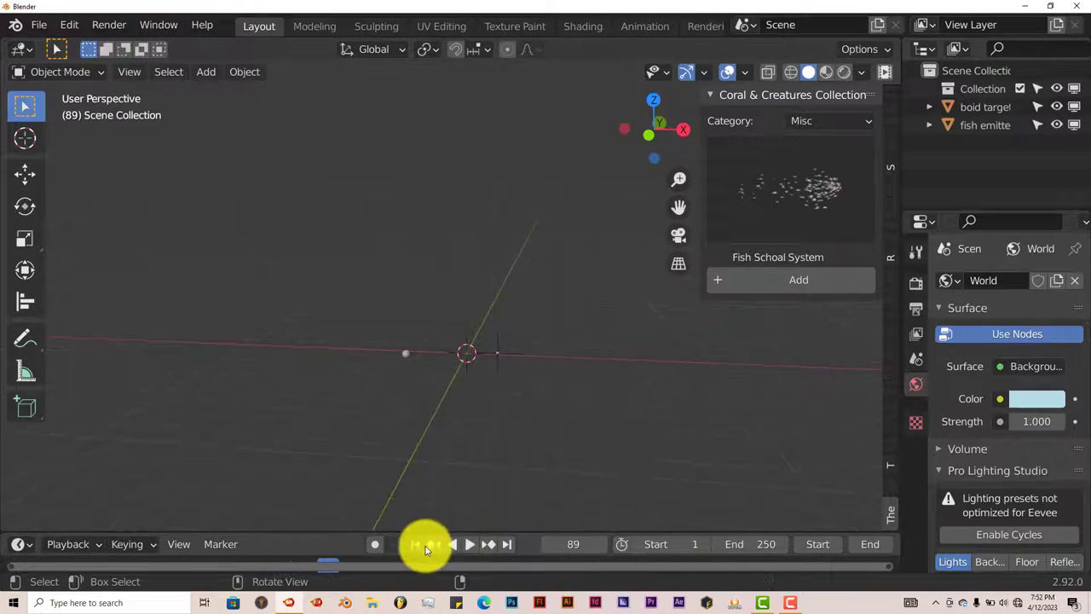
pyautogui.click(417, 543)
pyautogui.press('a')
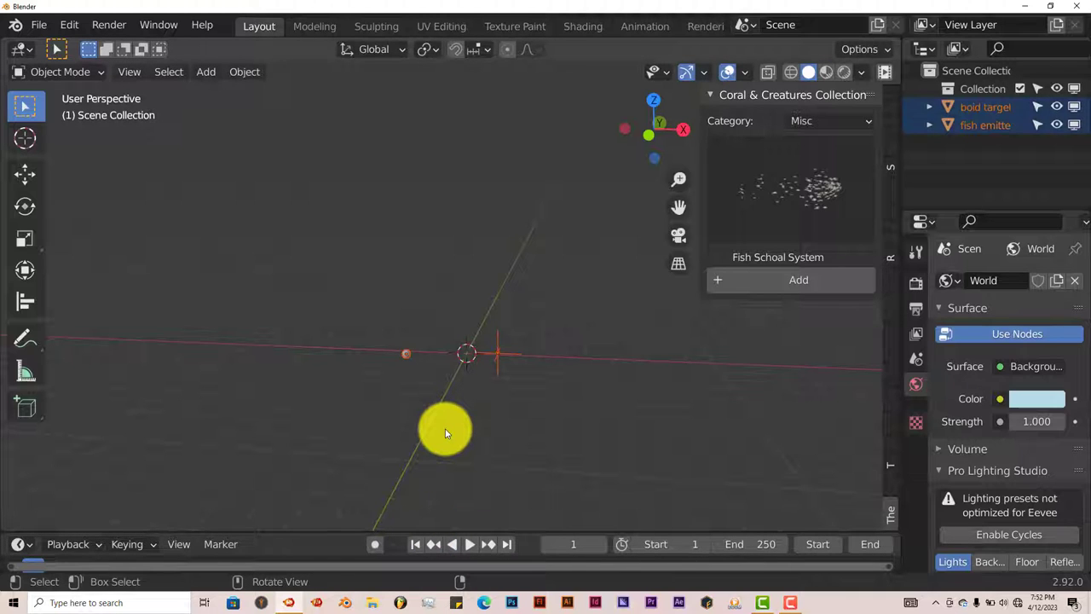
pyautogui.press('Delete')
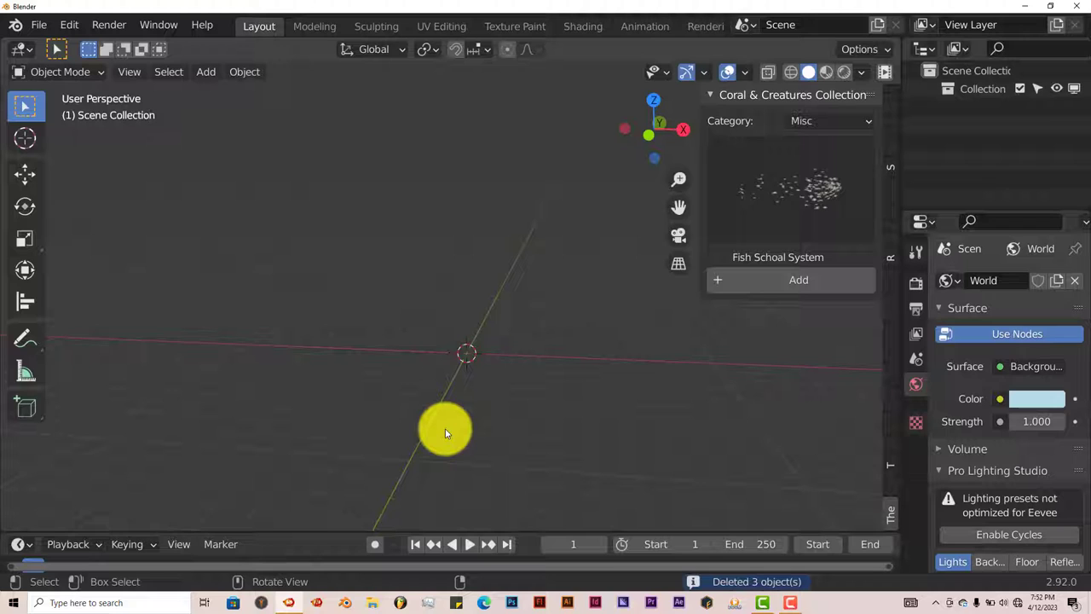
# Step: Show the Misc asset grid with Bubble Emitter, Fish School, Fish Swarm, Ocean Plane and Underwater Environment
pyautogui.click(772, 221)
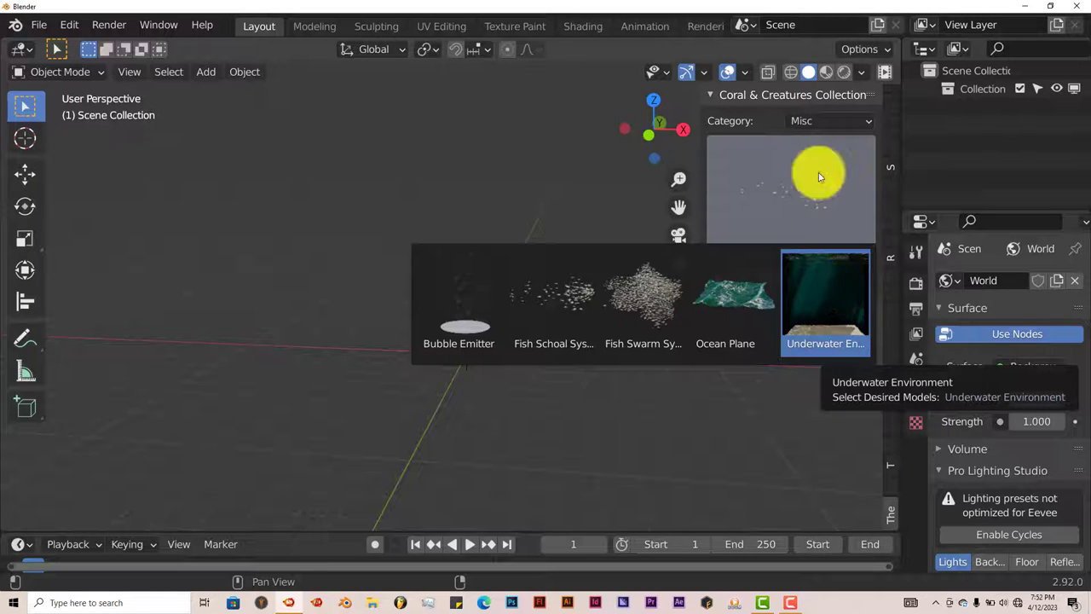
# Step: Dismiss the Misc asset grid, keeping Fish School System as the current model
pyautogui.click(758, 183)
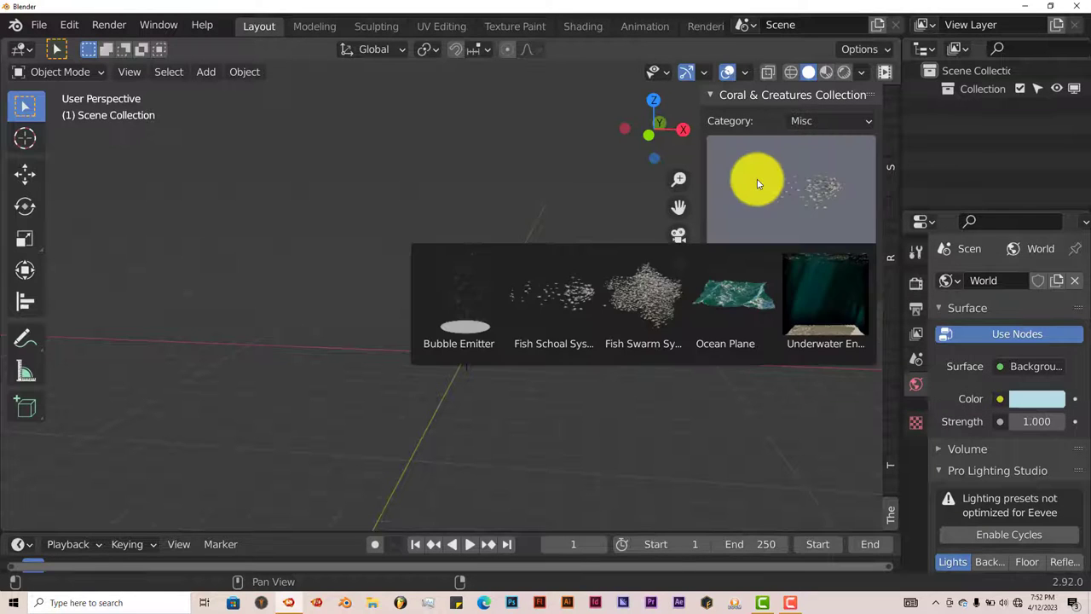
pyautogui.click(758, 183)
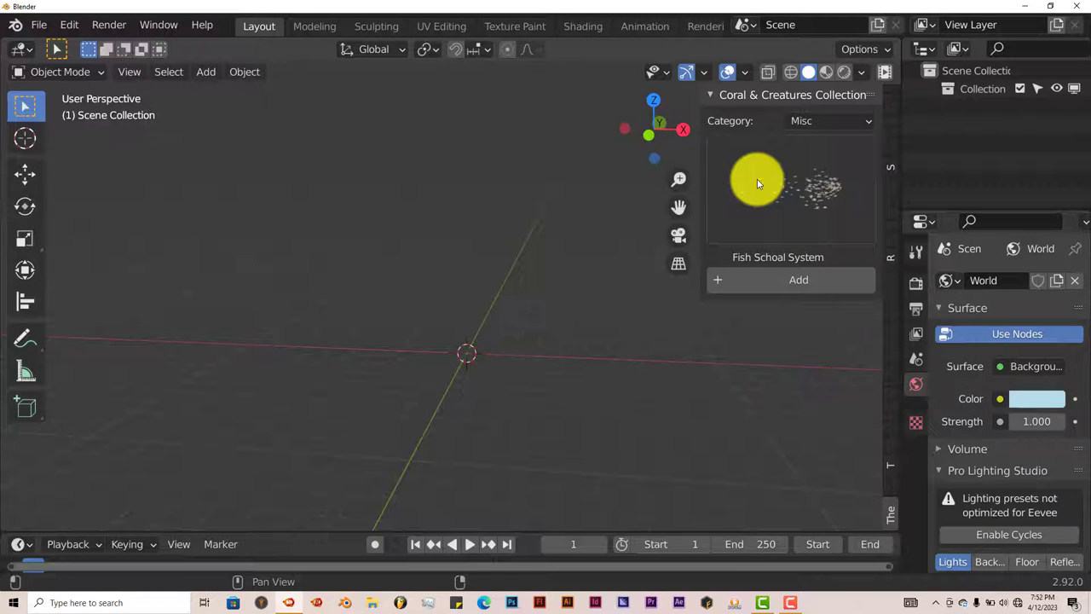